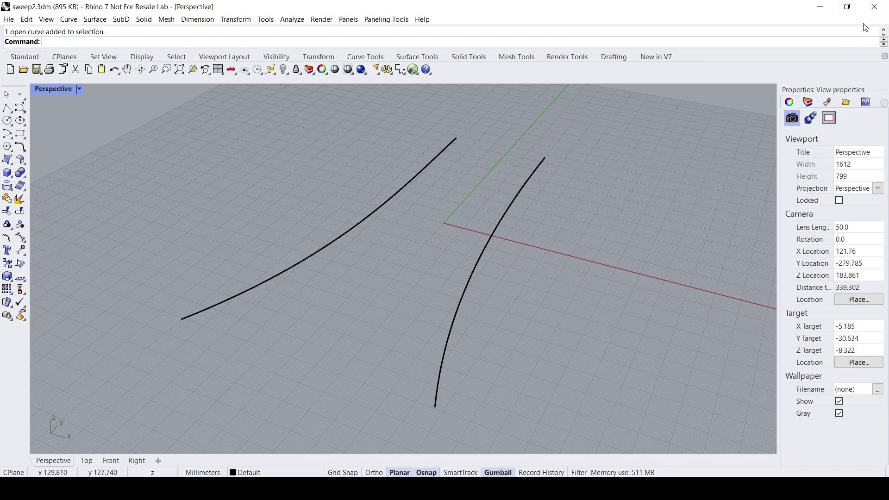
Step: Draw an interpolated curve joining the far endpoints of the two rail curves, snapping to their ends
right_drag(554, 229, 549, 247)
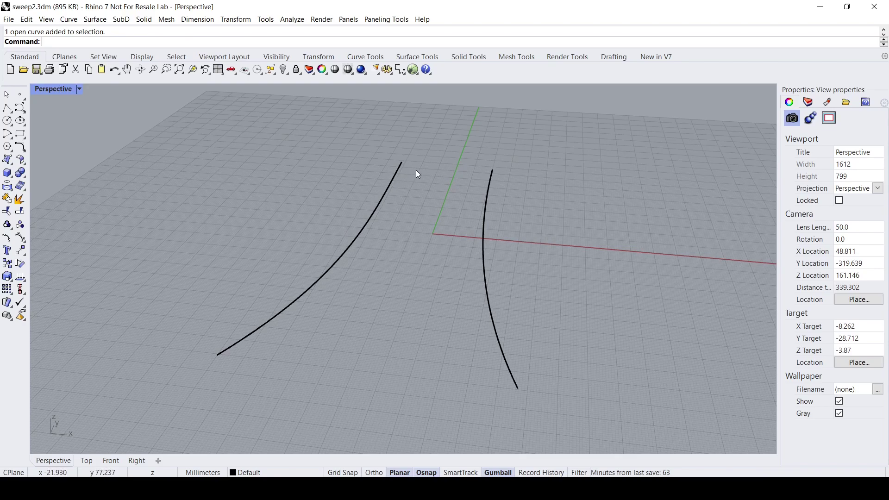
mouse_move(419, 174)
right_down()
mouse_move(385, 176)
mouse_move(408, 164)
right_up()
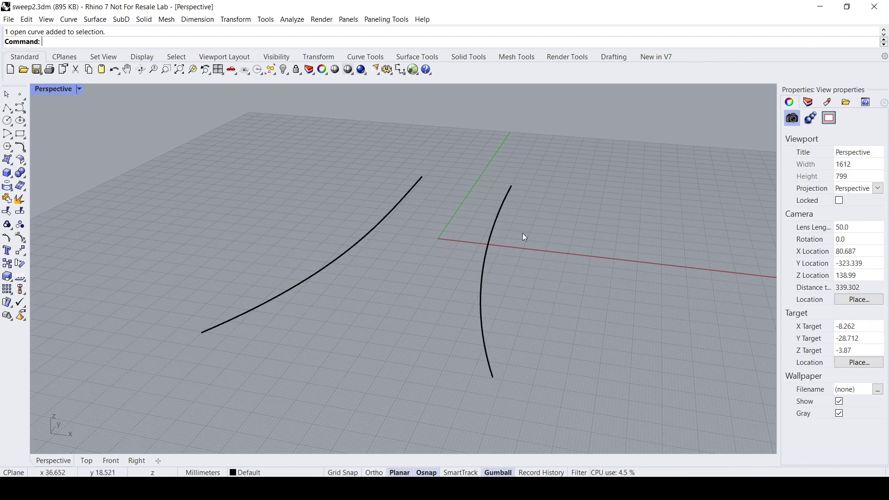
shift+right_drag(501, 334, 525, 282)
mouse_move(539, 241)
right_down()
mouse_move(536, 248)
mouse_move(496, 244)
mouse_move(547, 248)
right_up()
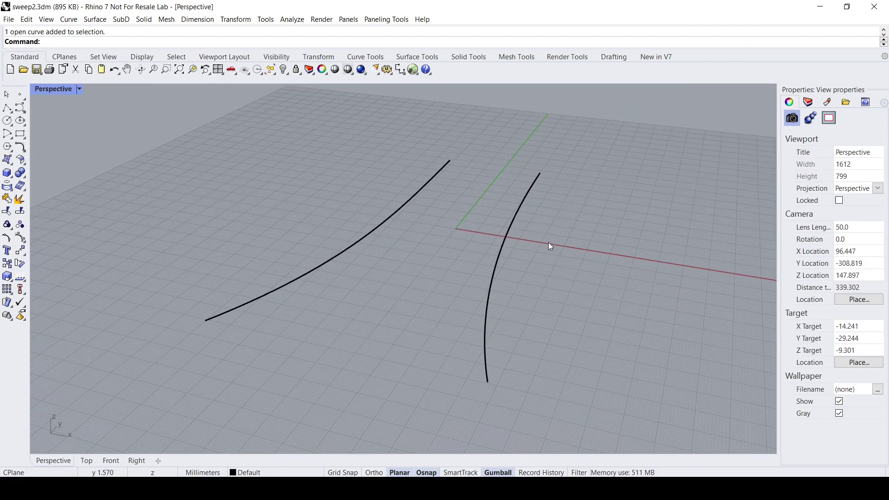
click(20, 108)
click(47, 113)
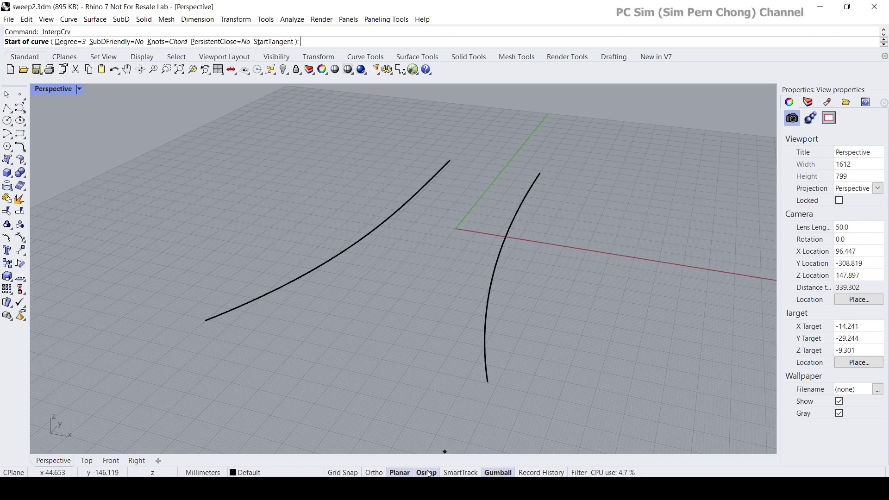
click(427, 473)
click(450, 160)
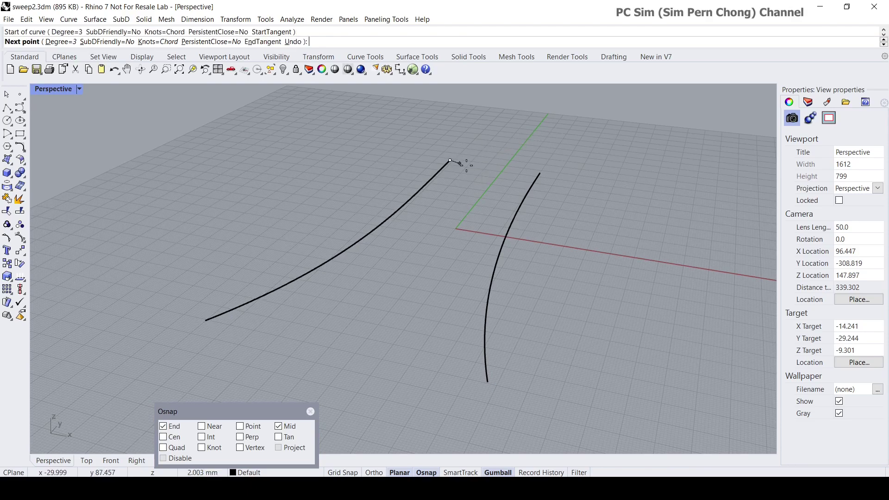
click(540, 173)
key(Return)
Step: Draw a second interpolated curve joining the near endpoints of the two rail curves
key(Return)
click(206, 321)
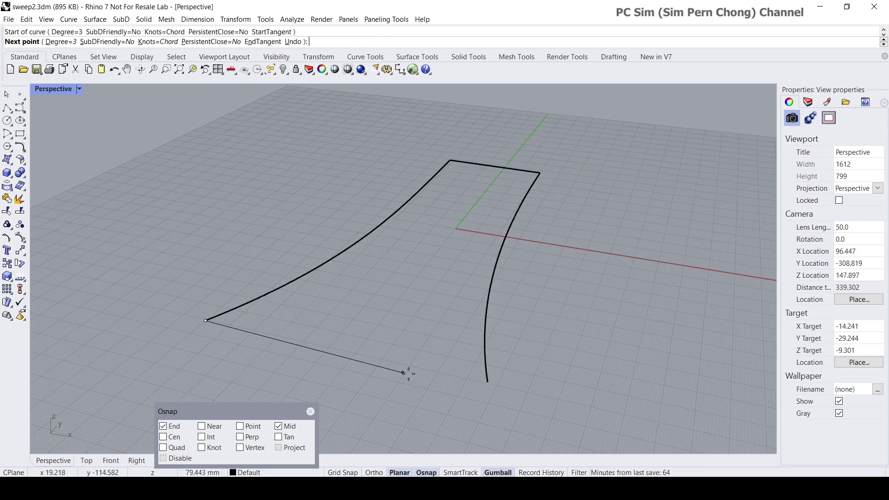
click(488, 382)
key(Return)
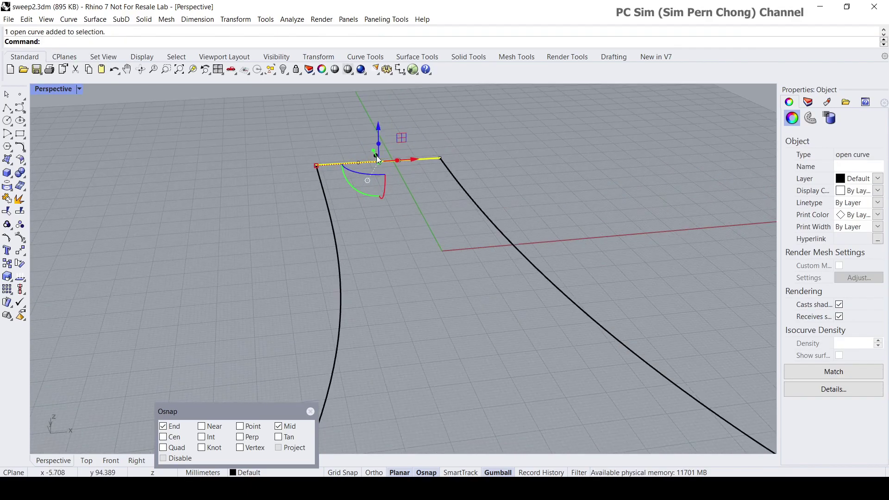
Step: Raise and spread the middle control points of the far connecting curve to form an upward arch
scroll(388, 169, down, 3)
drag(469, 166, 473, 95)
drag(485, 149, 435, 139)
scroll(465, 244, up, 5)
shift+right_drag(465, 244, 475, 133)
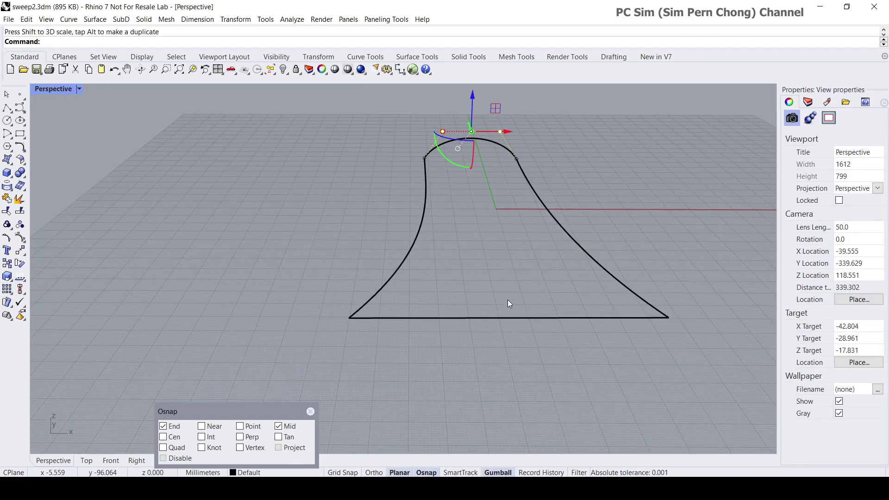
Step: Raise the middle control points of the near connecting curve into a wide arch
click(463, 318)
drag(446, 293, 568, 344)
drag(512, 281, 465, 231)
key(Escape)
Step: Start a Sweep 2 Rails surface with the two long side curves as its rails
right_drag(571, 221, 575, 241)
scroll(576, 241, down, 3)
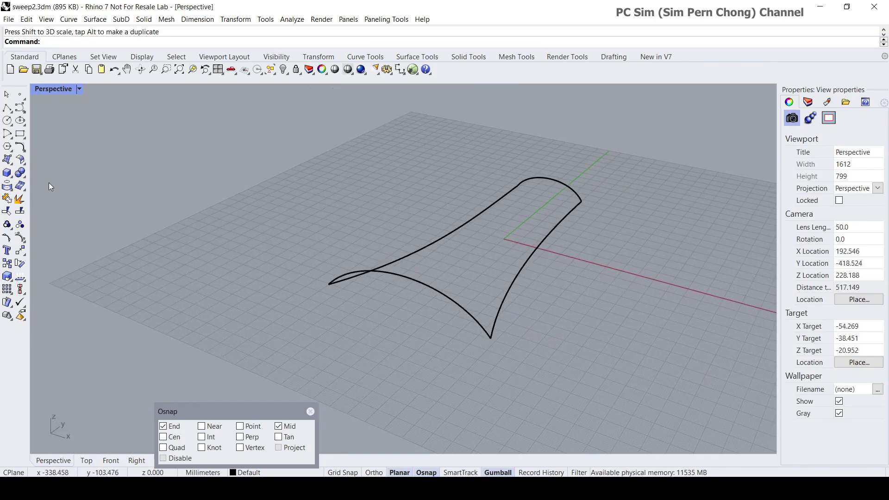
click(8, 161)
drag(57, 153, 117, 174)
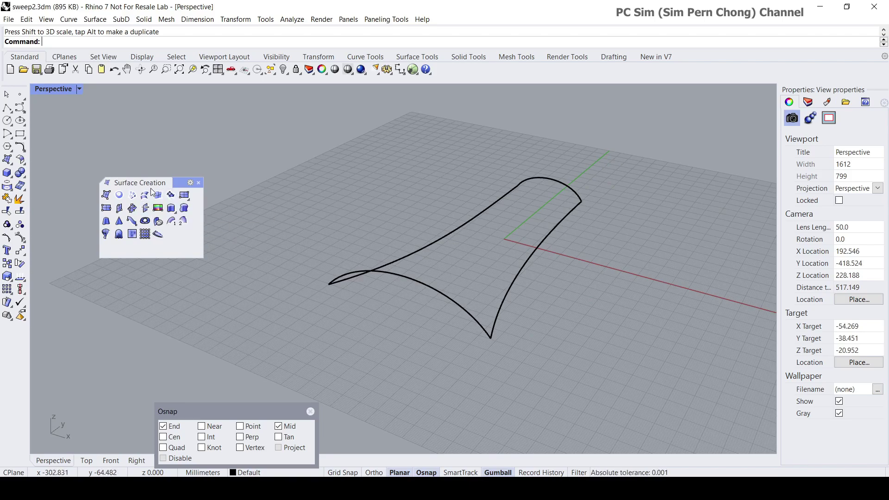
click(186, 224)
right_drag(324, 246, 304, 234)
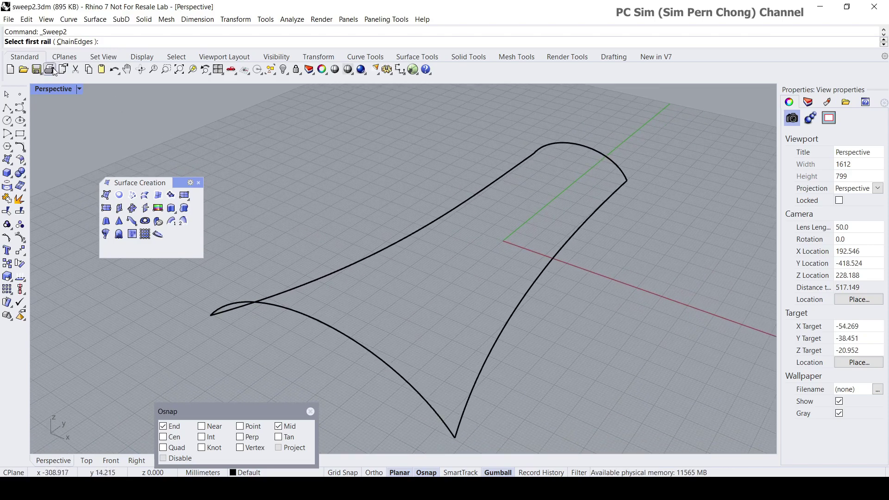
mouse_move(357, 265)
right_down()
mouse_move(363, 257)
mouse_move(355, 267)
right_up()
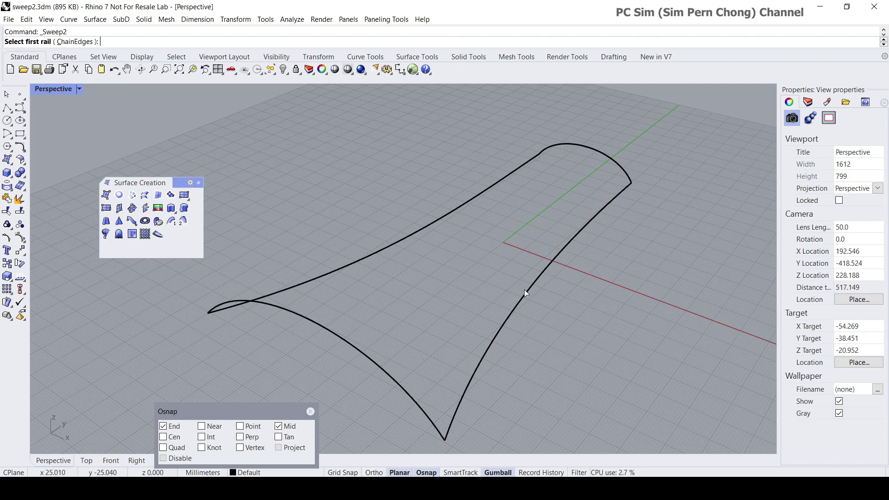
right_drag(468, 363, 430, 259)
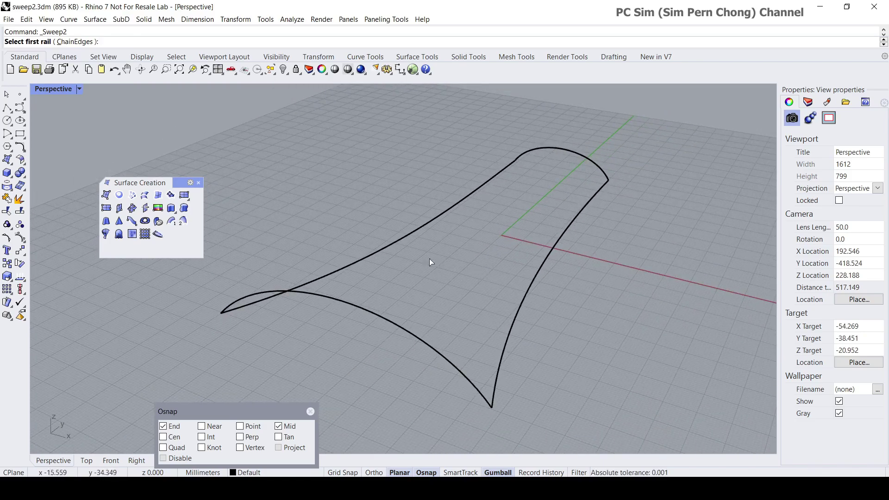
click(361, 262)
right_drag(412, 290, 430, 301)
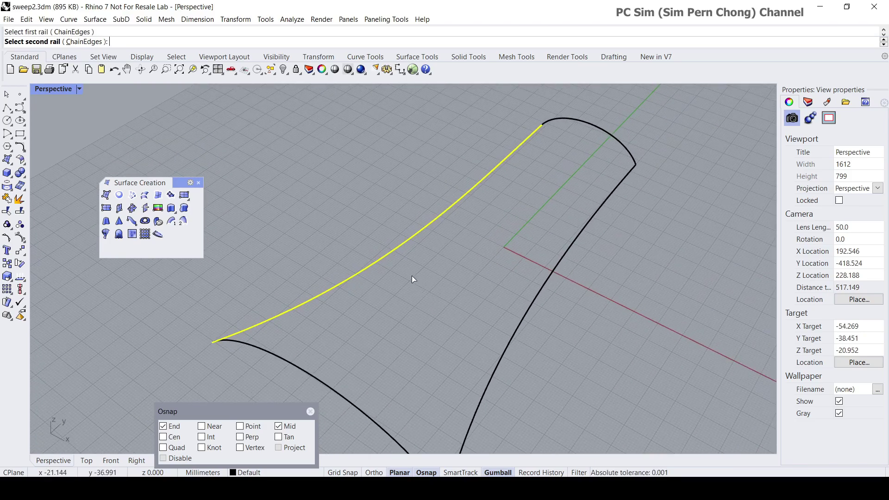
scroll(413, 302, down, 2)
scroll(414, 307, down, 2)
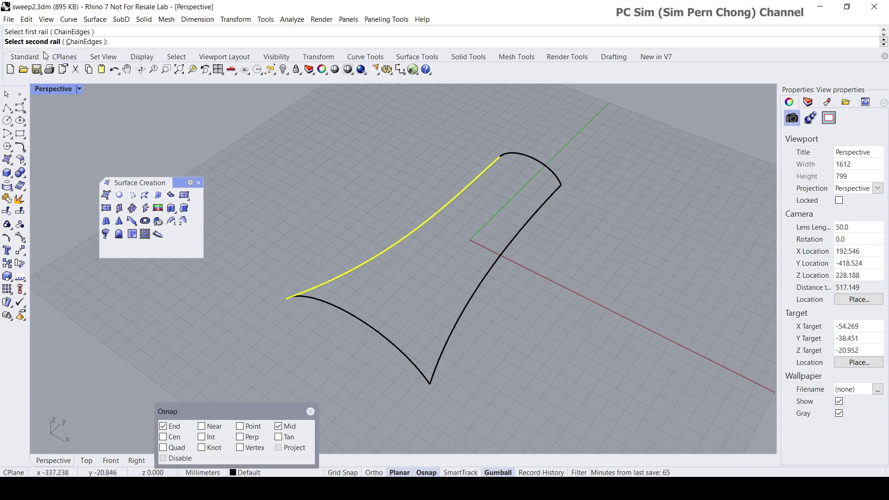
click(443, 350)
Step: Use the two arched end curves as cross sections and create the sweep with Do not change cross sections
right_drag(444, 350, 489, 393)
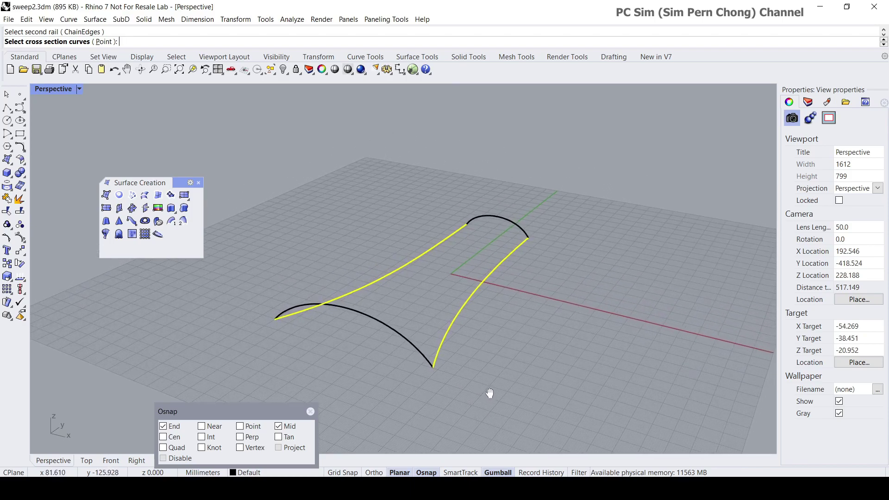
click(420, 355)
click(519, 229)
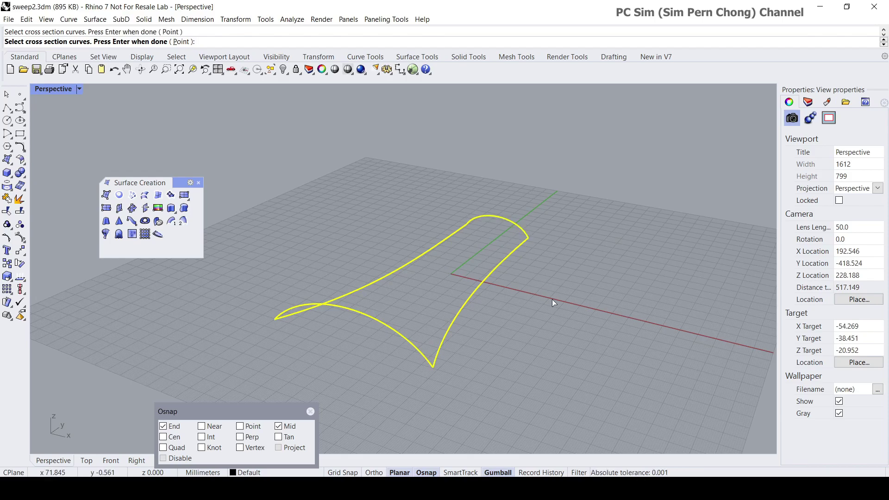
key(Return)
right_drag(553, 301, 457, 304)
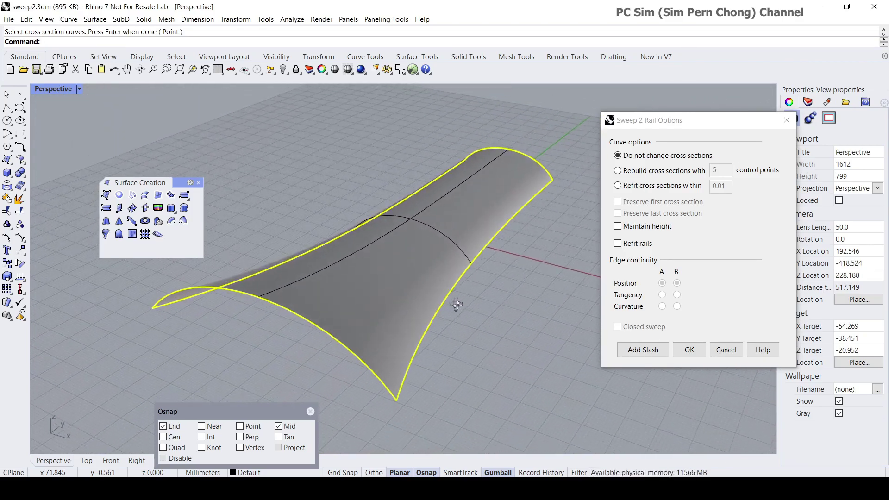
click(689, 350)
scroll(370, 255, up, 3)
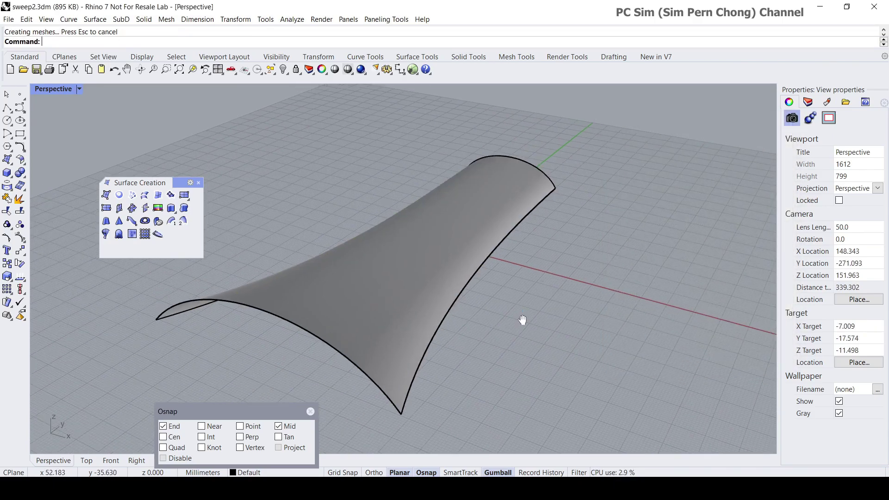
Step: Move the Surface Creation toolbar and the Osnap panel clear of the swept surface
drag(181, 182, 135, 143)
drag(266, 412, 202, 385)
right_drag(444, 357, 488, 311)
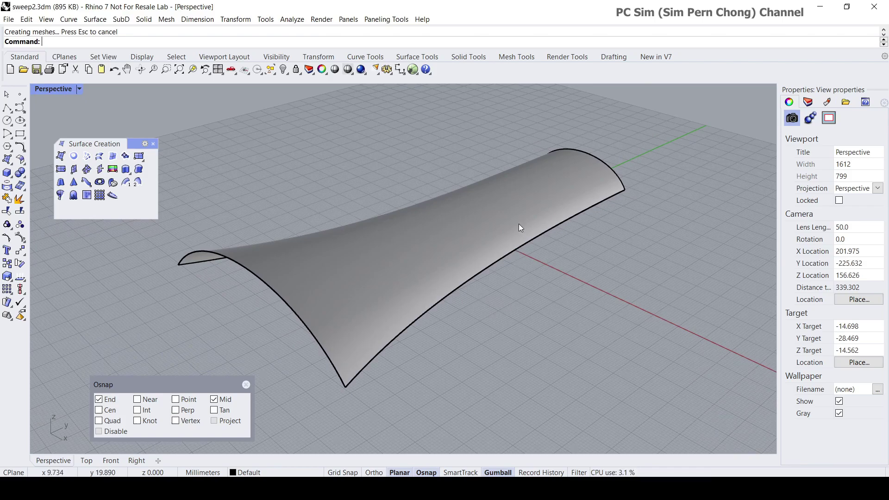
right_drag(405, 260, 472, 272)
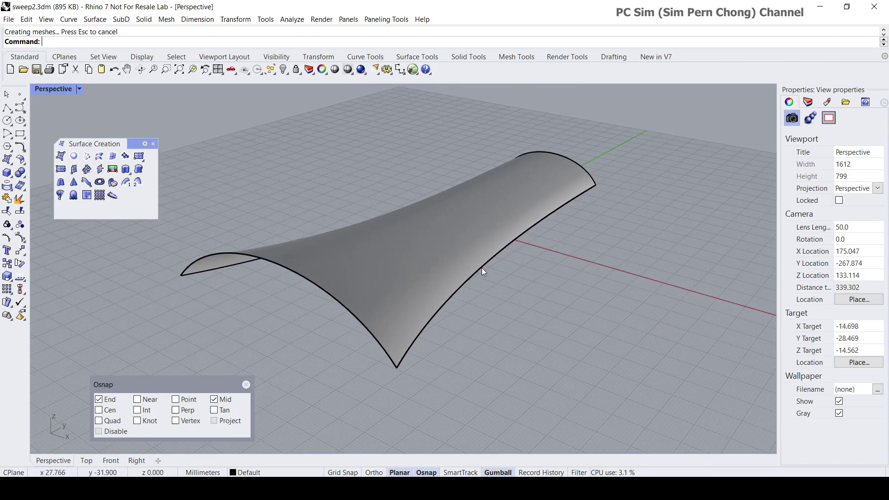
Step: Examine how the swept surface follows the long rail curve along its near side
click(482, 267)
click(470, 302)
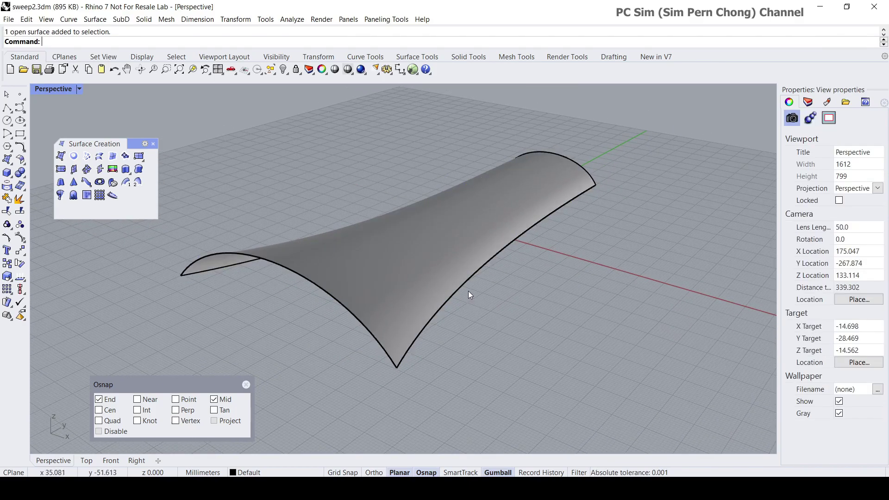
click(464, 287)
click(487, 318)
right_drag(487, 319, 406, 328)
key(Escape)
scroll(340, 321, down, 4)
scroll(404, 327, up, 2)
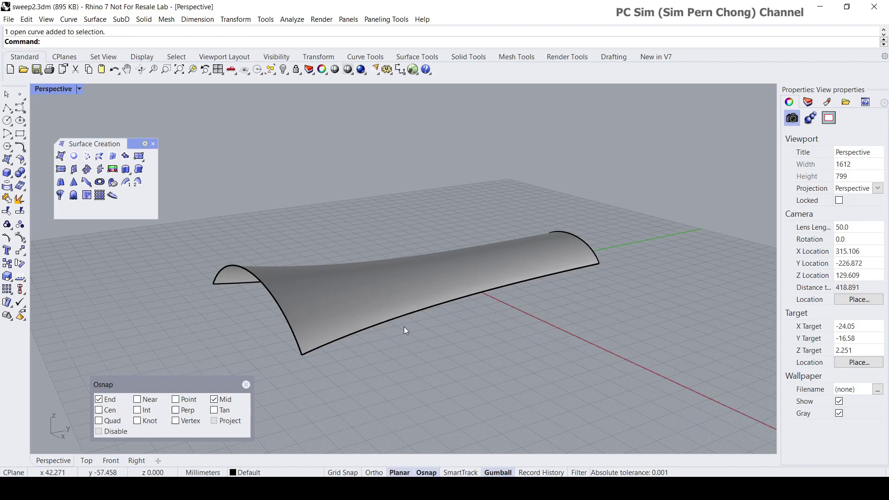
Step: Delete the swept surface together with its rail and cross-section curves
key(Home)
key(Home)
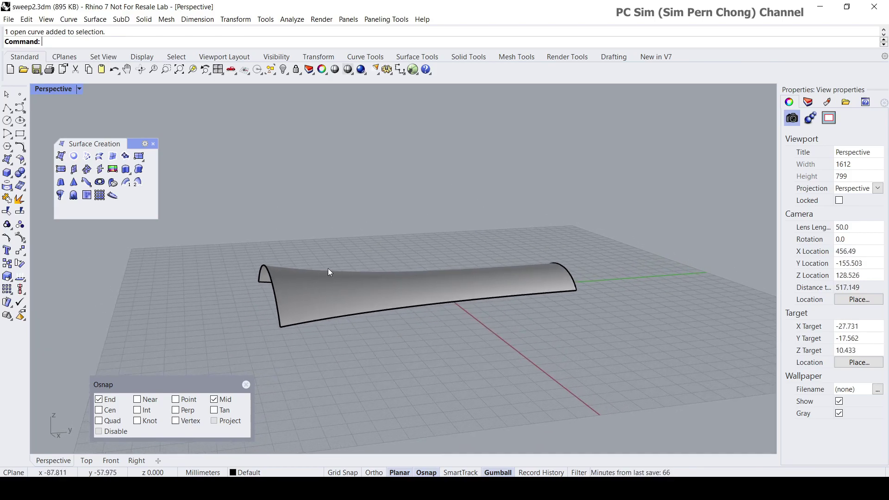
drag(234, 214, 637, 358)
key(Delete)
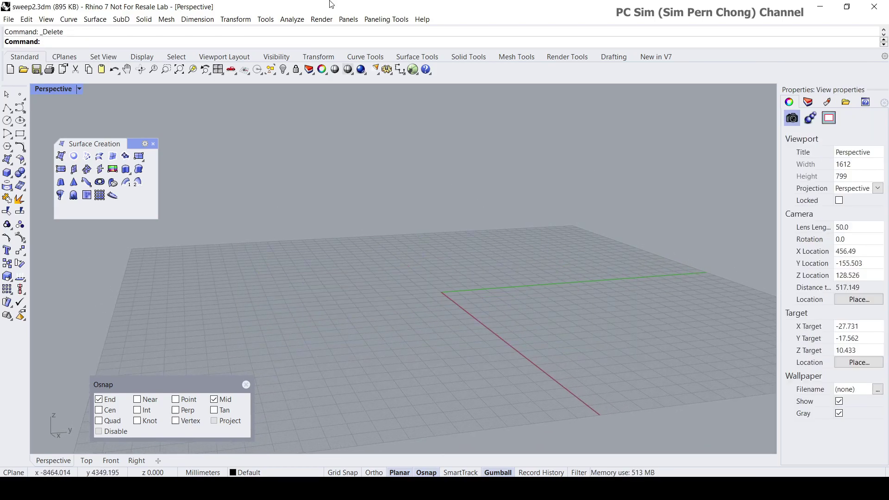
Step: Show all hidden objects and hide the extra ones so only the two separate curved surfaces stay displayed
right_click(283, 69)
key(Home)
right_drag(386, 277, 222, 273)
drag(417, 172, 604, 257)
click(283, 69)
scroll(347, 263, up, 3)
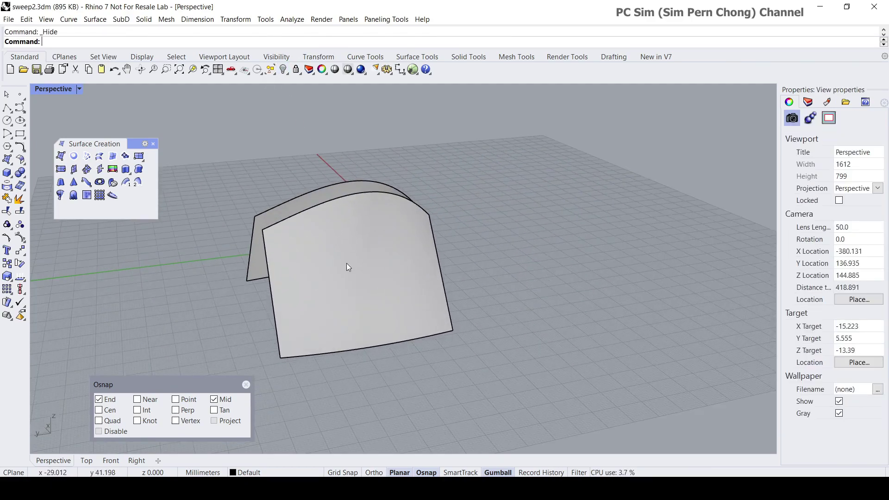
Step: Examine the two curved surfaces, their facing edges and the gap between them from several angles
right_drag(346, 264, 291, 355)
scroll(337, 361, up, 2)
right_drag(377, 317, 396, 239)
scroll(394, 263, up, 2)
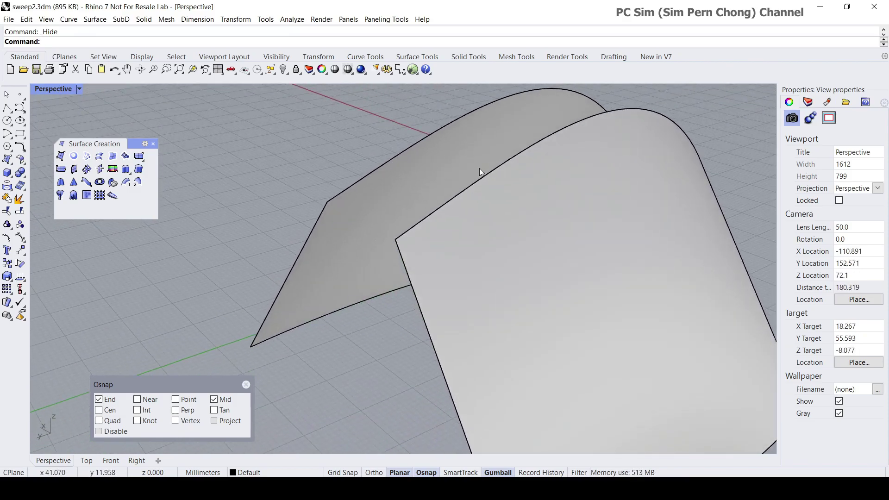
right_drag(481, 168, 420, 227)
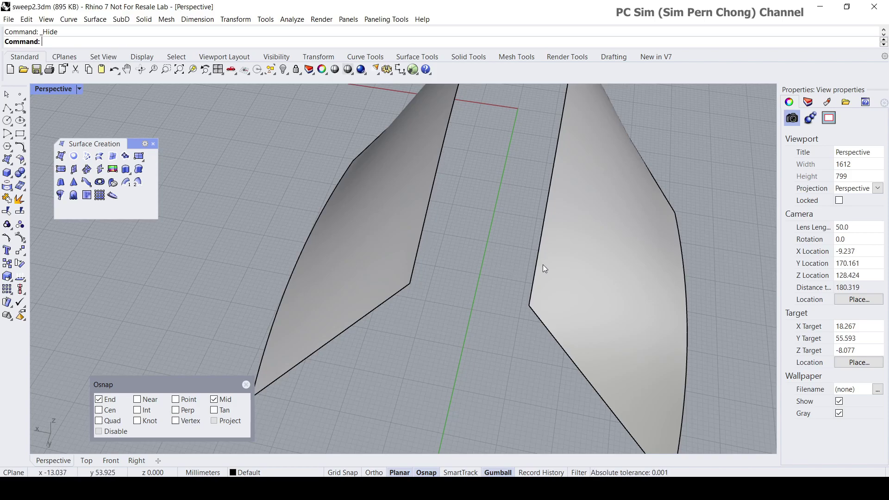
scroll(543, 265, down, 3)
right_drag(557, 277, 428, 235)
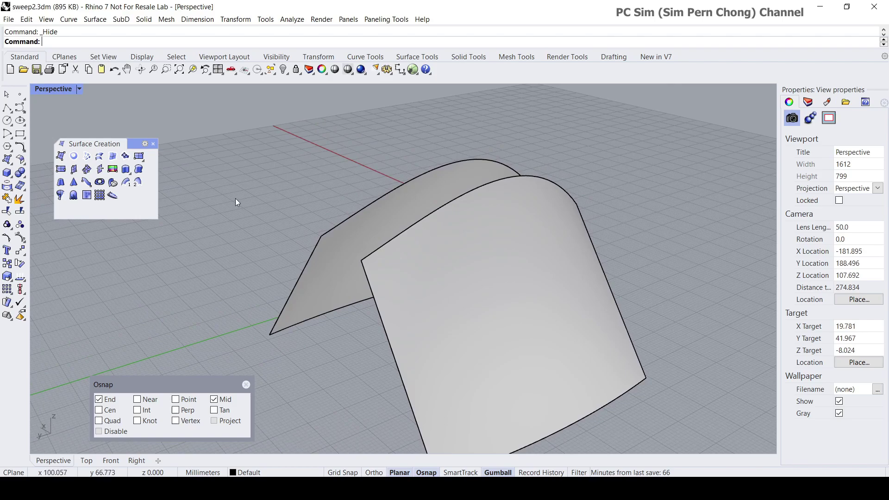
scroll(357, 238, up, 4)
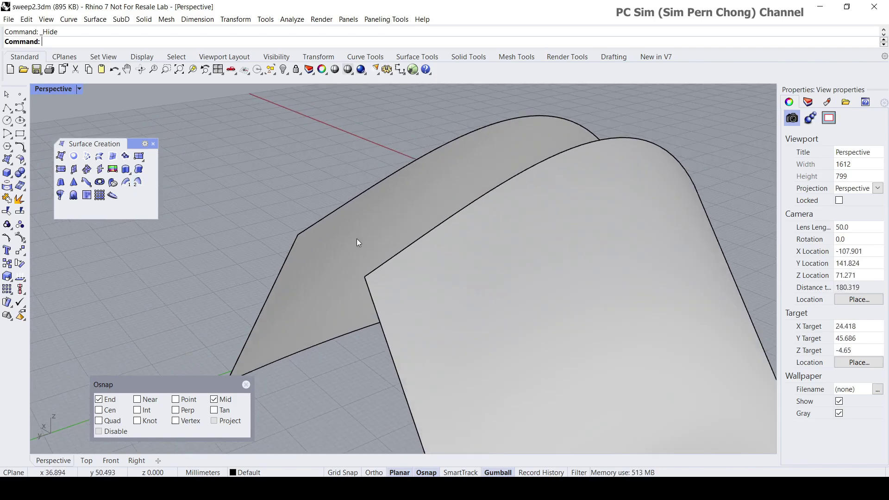
mouse_move(357, 238)
right_down()
mouse_move(363, 249)
mouse_move(359, 243)
right_up()
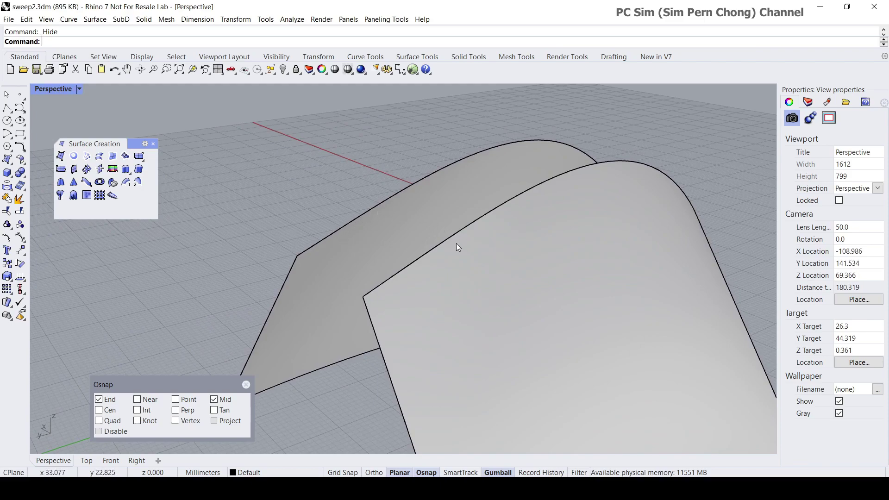
right_drag(423, 246, 332, 232)
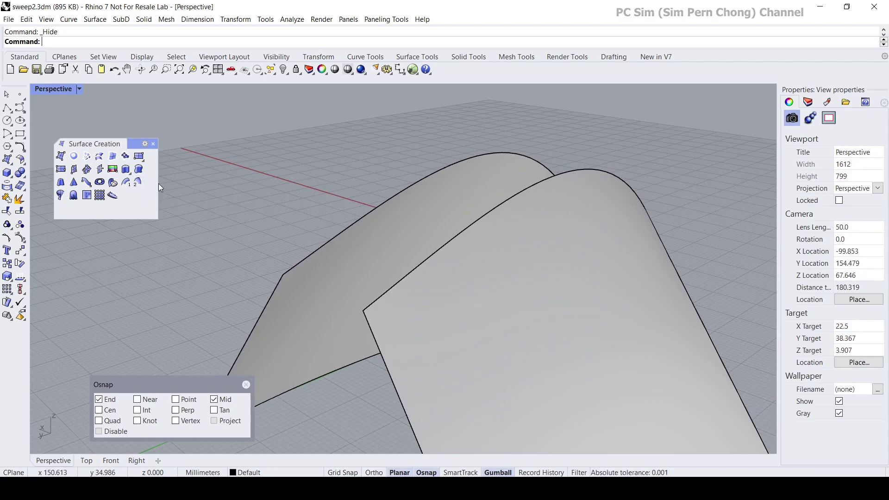
shift+right_drag(193, 202, 232, 199)
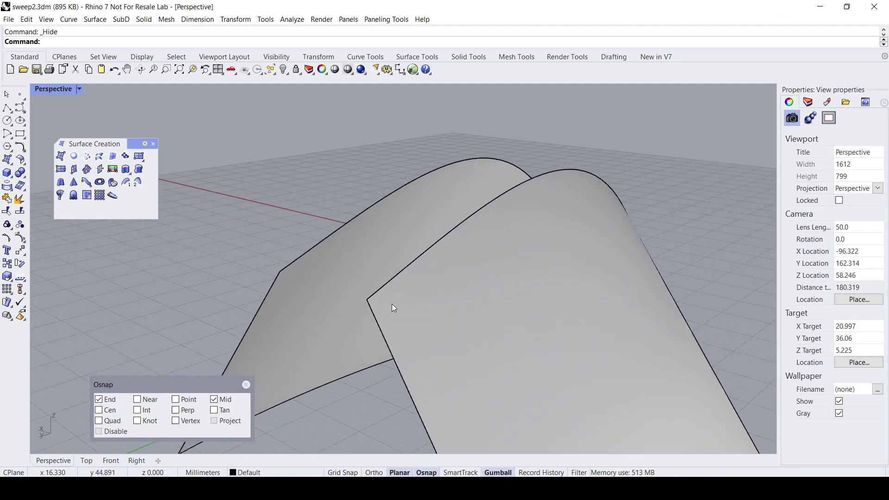
scroll(393, 305, down, 4)
scroll(389, 274, up, 4)
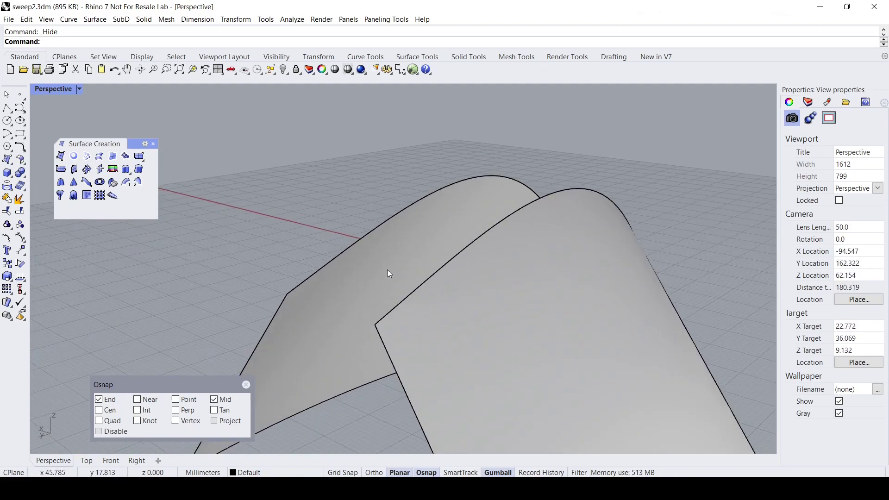
shift+right_drag(389, 274, 379, 269)
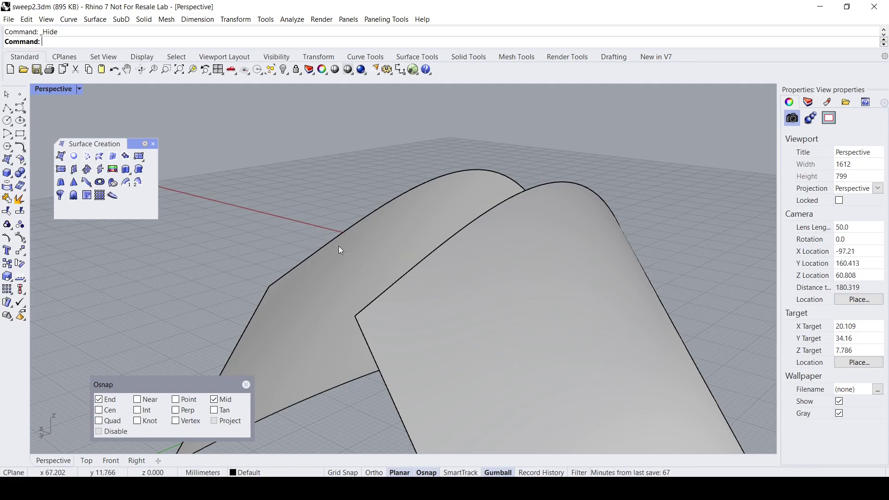
Step: Float the Curve Tools palette over the viewport and move the Surface Creation palette below it
drag(143, 149, 149, 218)
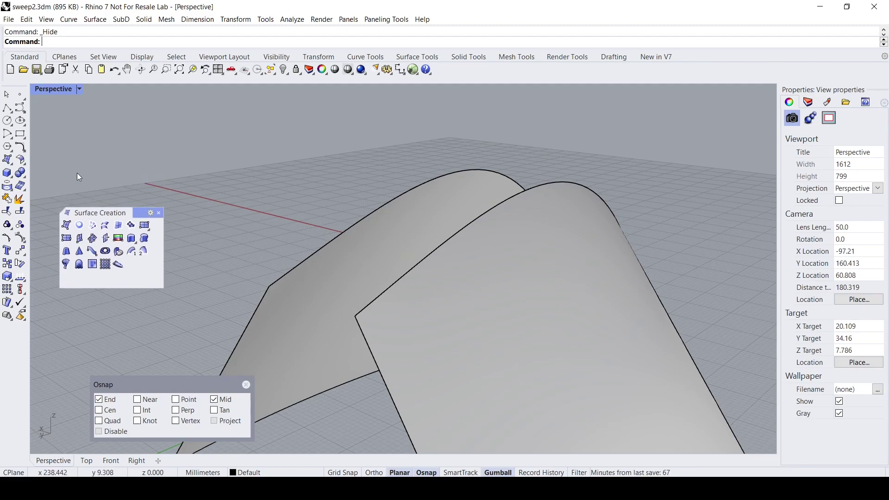
click(20, 149)
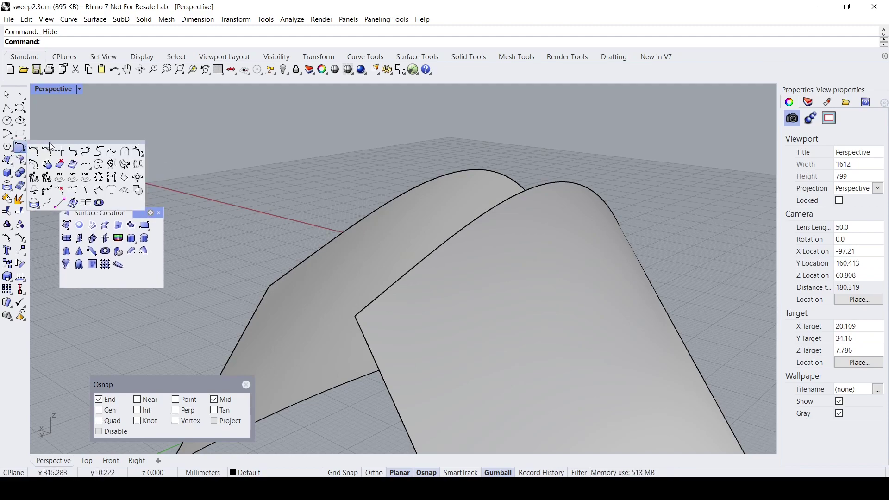
drag(50, 143, 138, 99)
drag(139, 211, 138, 253)
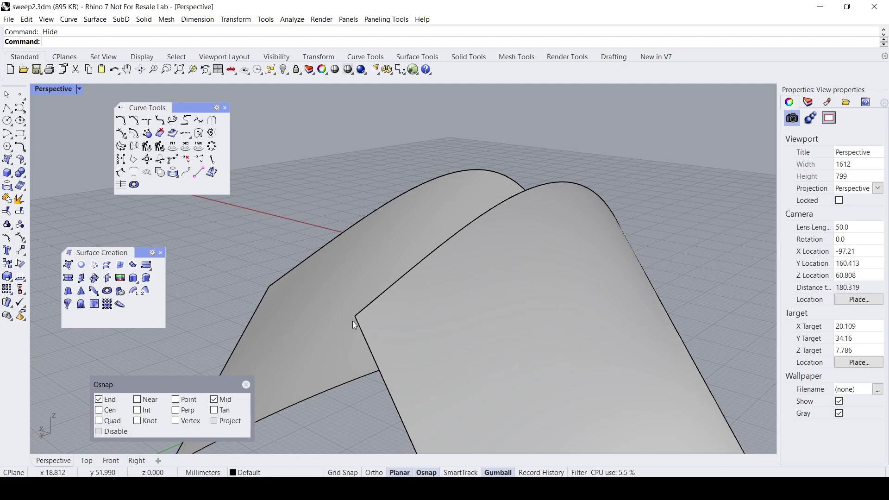
Step: Blend the facing corner edges at one end of the two surfaces with a curve using Curvature continuity at both ends
click(172, 124)
click(265, 295)
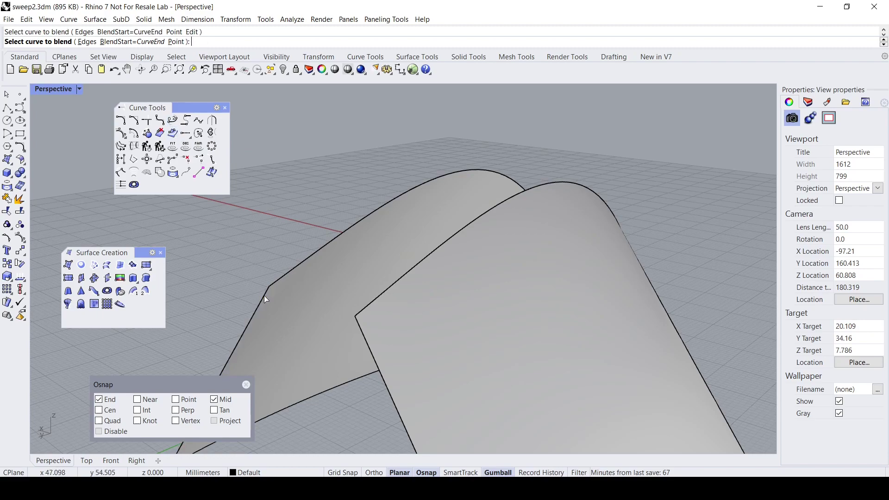
click(357, 325)
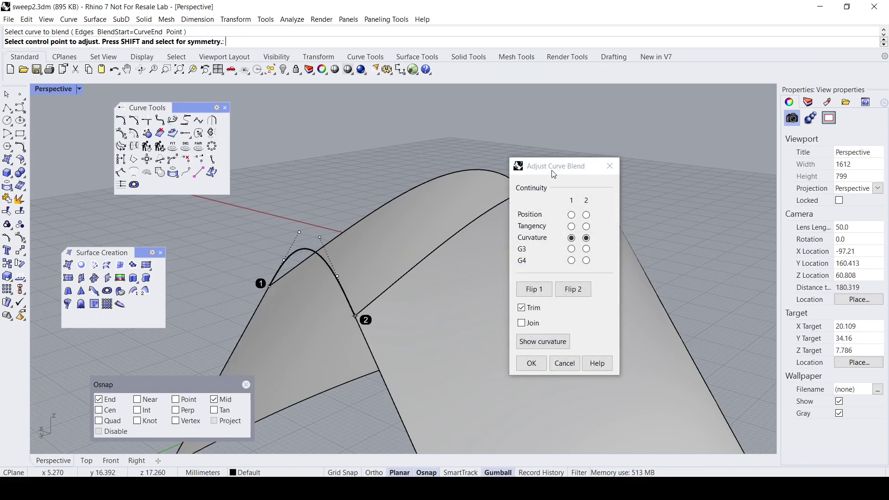
drag(554, 174, 588, 173)
right_drag(504, 246, 385, 266)
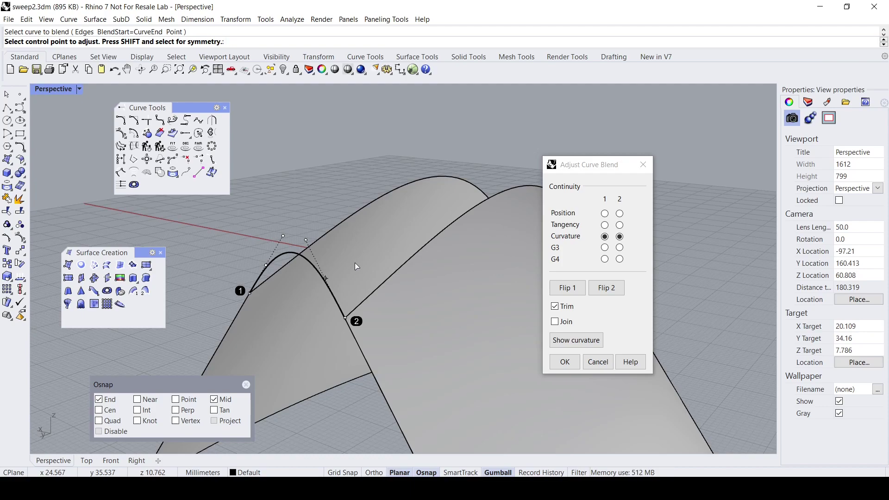
drag(589, 170, 528, 188)
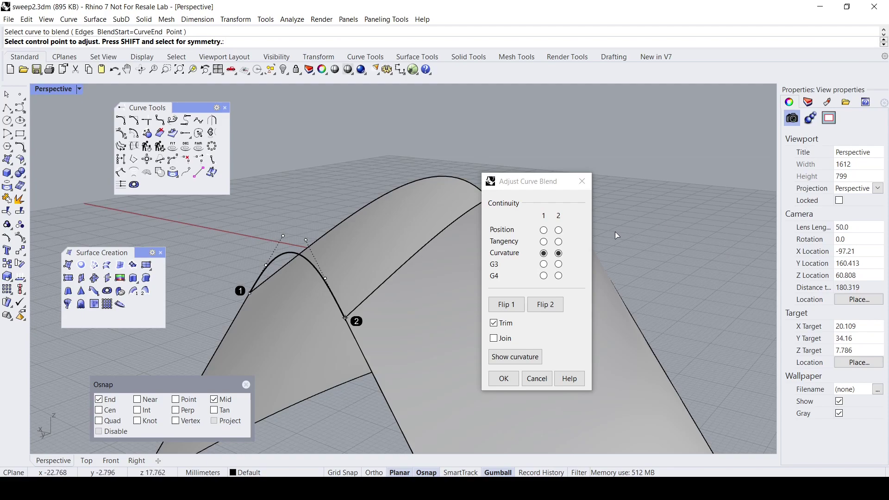
mouse_move(619, 230)
right_down()
mouse_move(649, 232)
mouse_move(626, 233)
mouse_move(636, 235)
right_up()
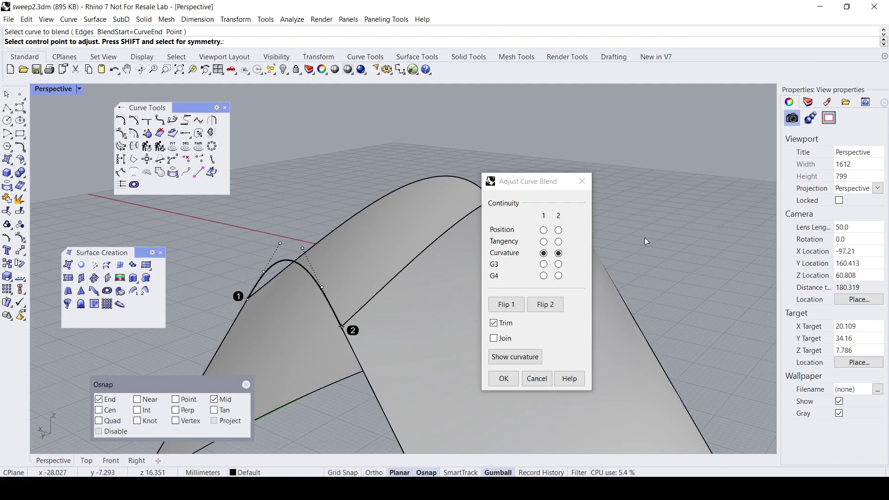
right_drag(640, 238, 637, 231)
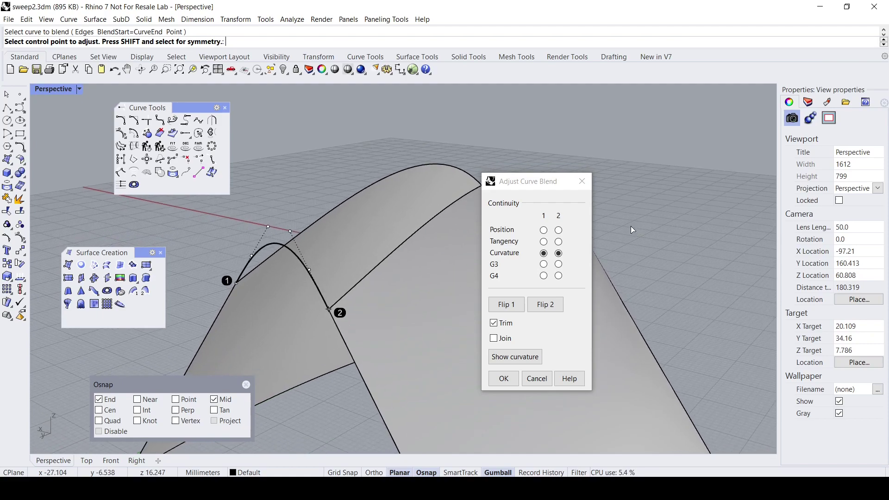
click(504, 378)
Step: Create a second Curvature-continuous blend curve between the surface corners at the opposite end of the gap
right_drag(565, 276, 441, 328)
key(Return)
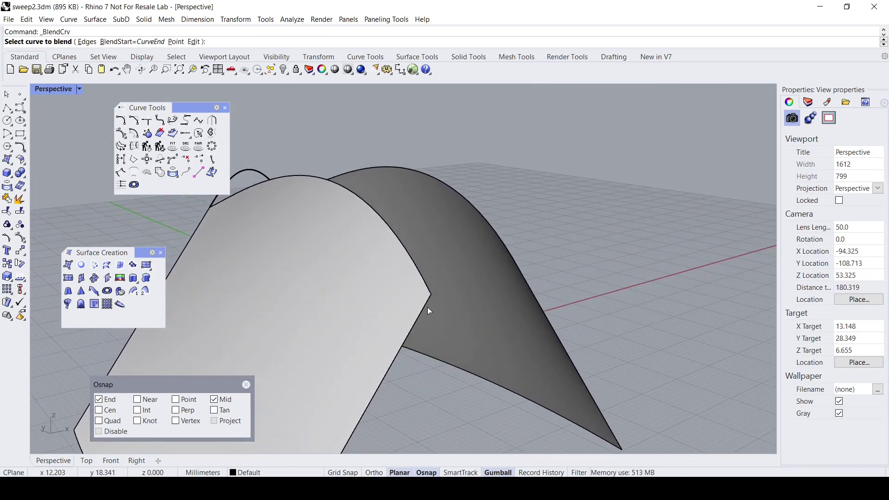
mouse_move(498, 287)
right_down()
mouse_move(512, 282)
mouse_move(486, 295)
right_up()
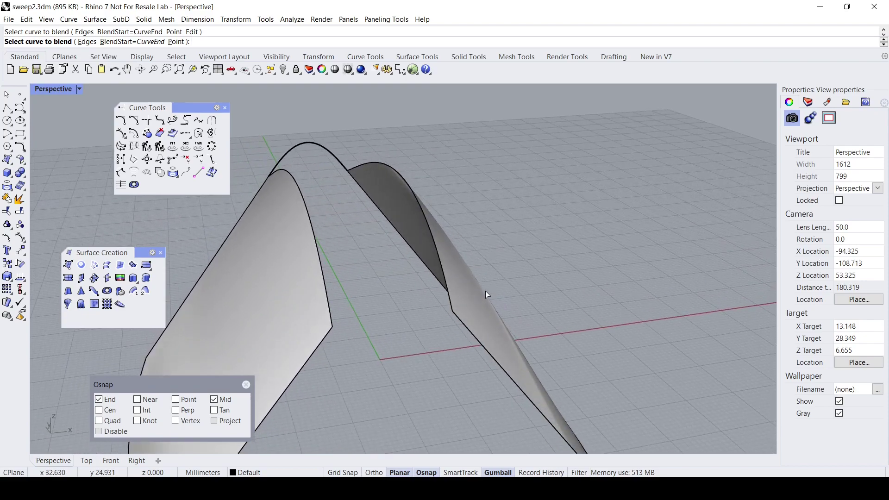
click(463, 320)
click(326, 324)
right_drag(437, 340, 457, 284)
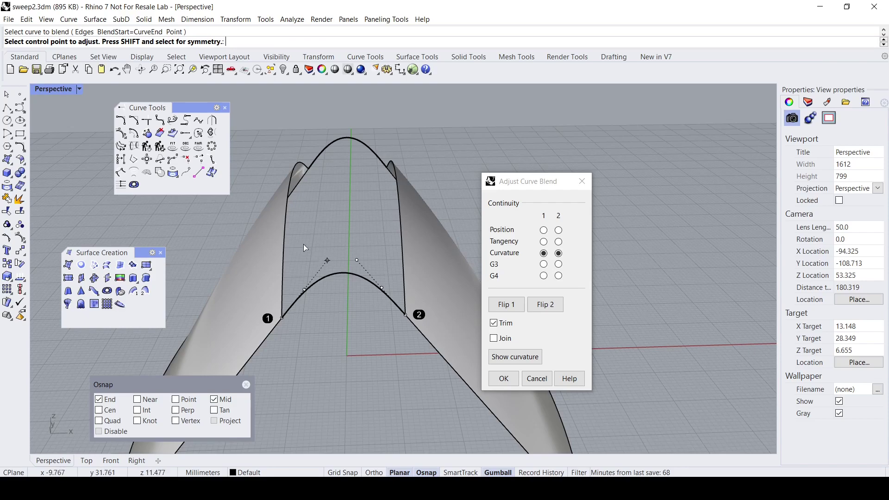
click(506, 379)
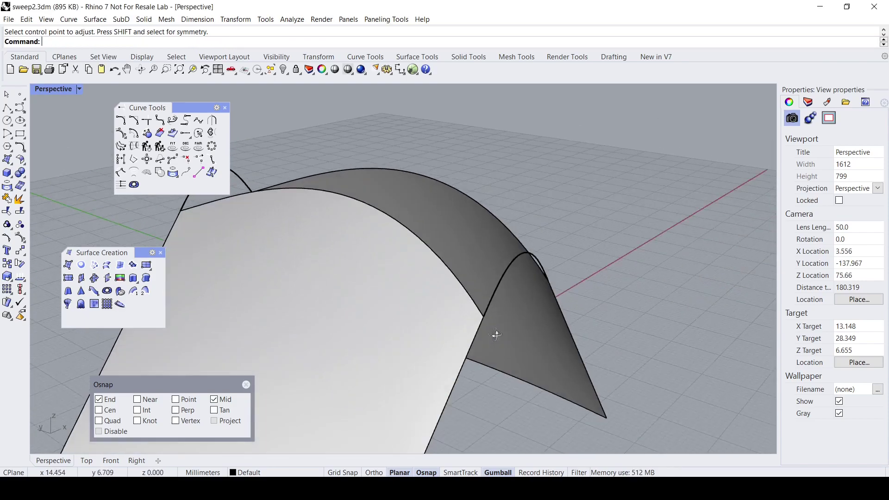
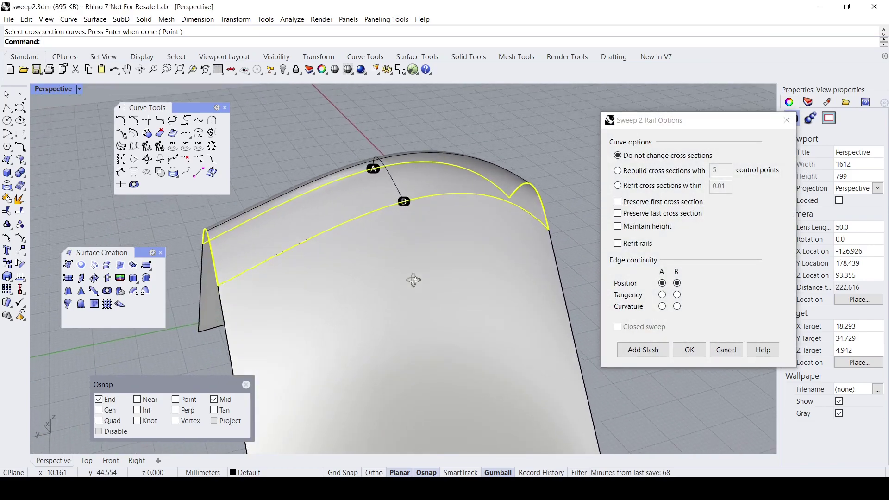
Step: Try Curvature edge continuity on rails A and B of the two-rail sweep and return both to Position
drag(665, 130, 569, 124)
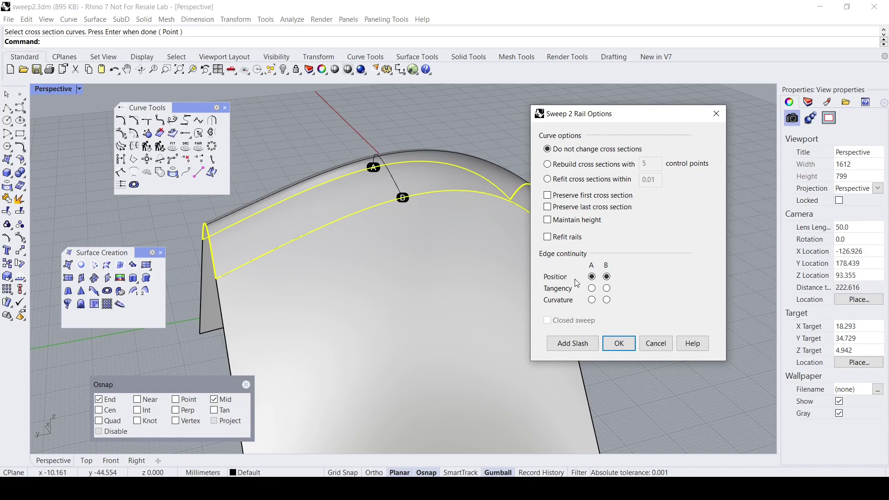
right_drag(396, 293, 412, 310)
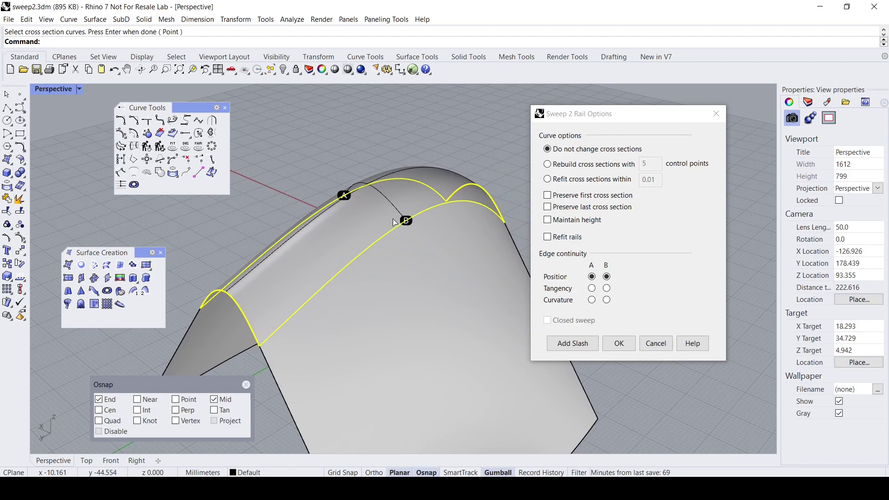
click(592, 301)
click(607, 301)
right_drag(497, 284, 420, 321)
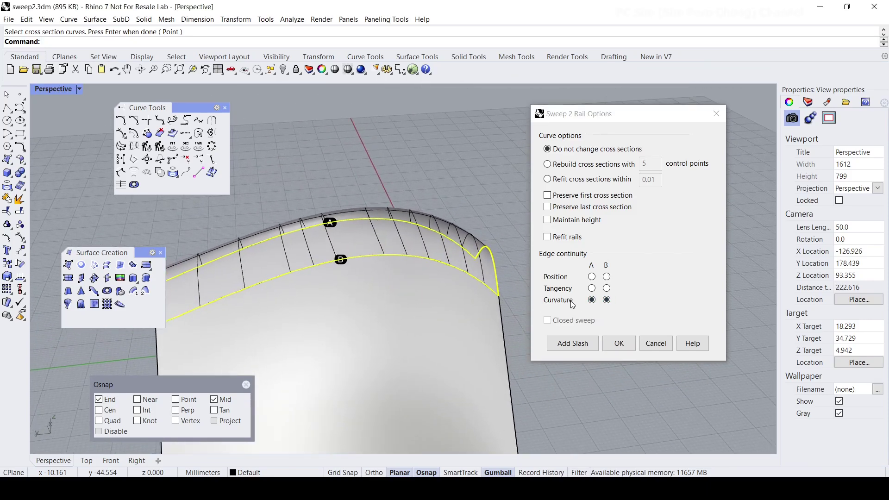
click(592, 277)
click(607, 278)
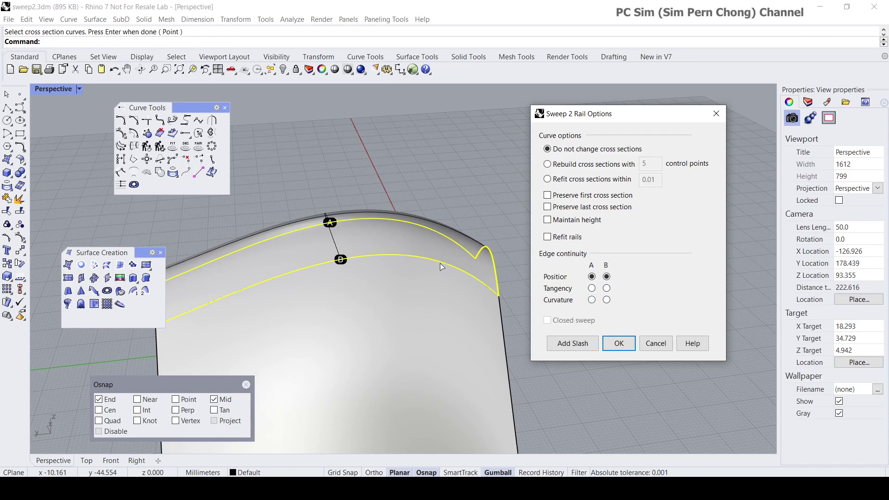
Step: Set the edge continuity of rails A and B to Curvature and create the two-rail sweep
click(593, 300)
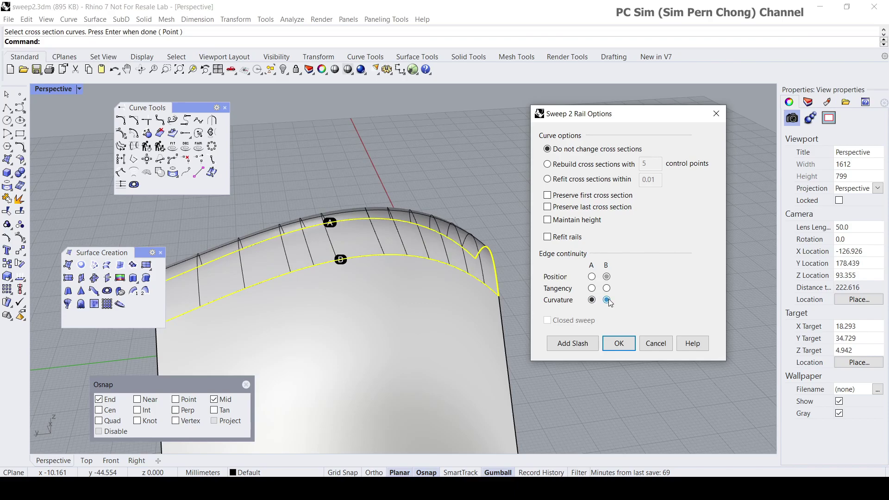
click(619, 345)
Step: Run a Zebra analysis on all surfaces and check how the stripes flow across the joins with the swept surface
right_drag(485, 287, 346, 164)
drag(324, 129, 690, 413)
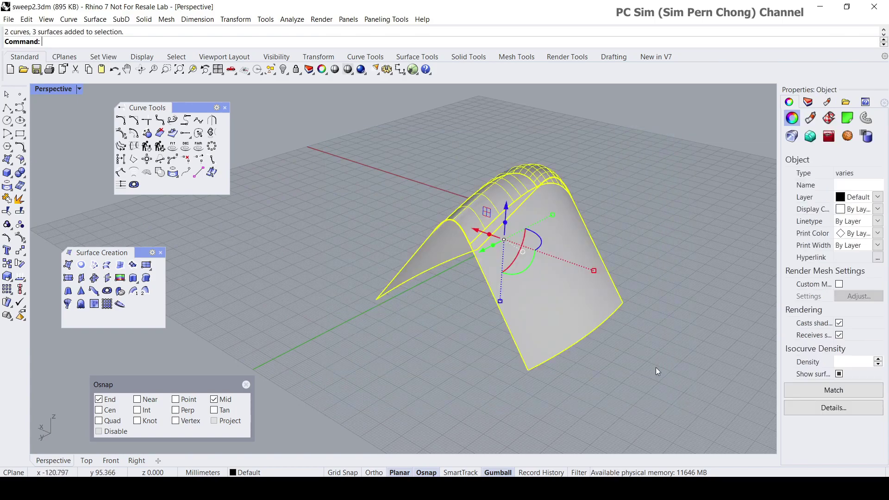
click(293, 19)
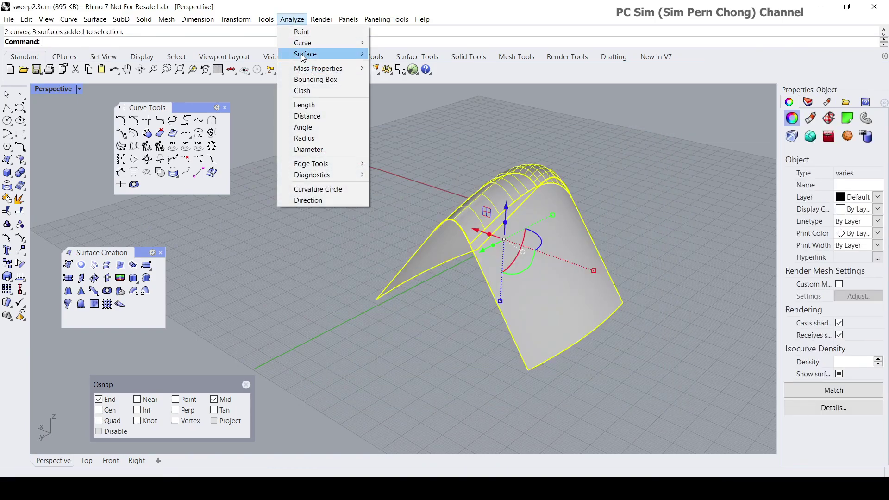
mouse_move(303, 55)
click(394, 88)
scroll(534, 185, up, 3)
right_drag(534, 185, 556, 303)
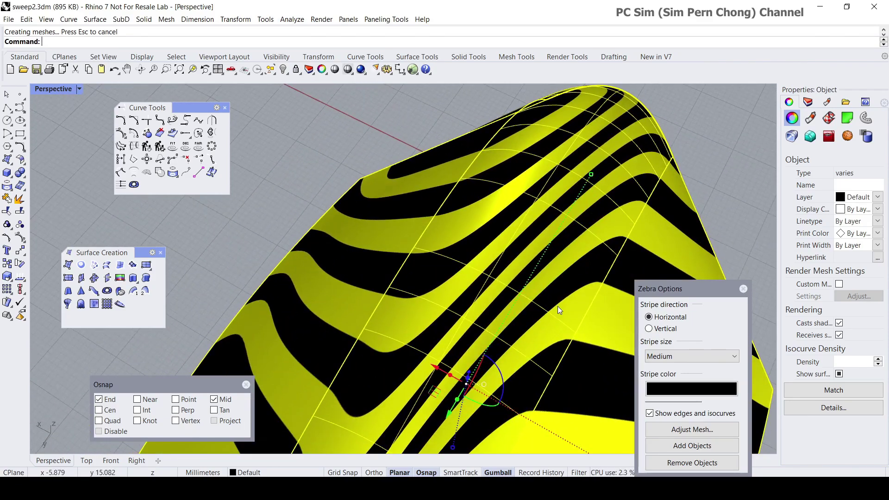
right_drag(544, 366, 429, 330)
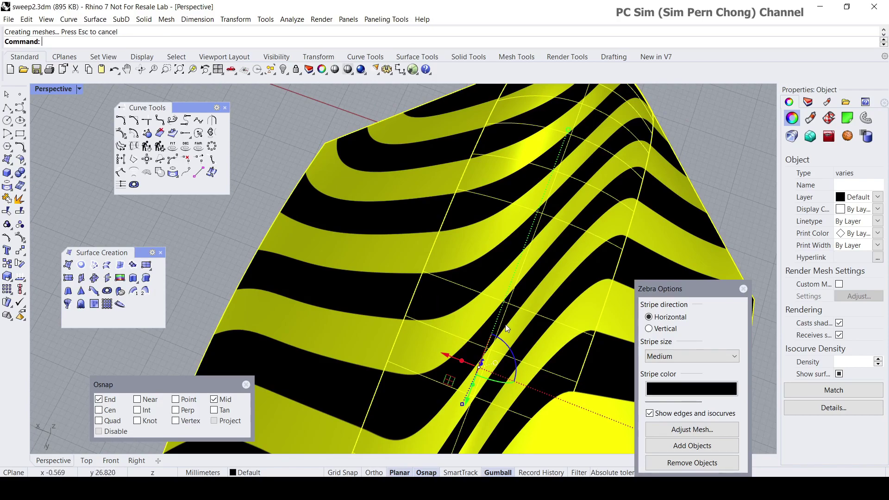
click(743, 290)
key(Escape)
Step: Select the swept surface and examine how its isocurves vary between the two blend curves from several angles
right_drag(570, 270, 456, 185)
click(519, 237)
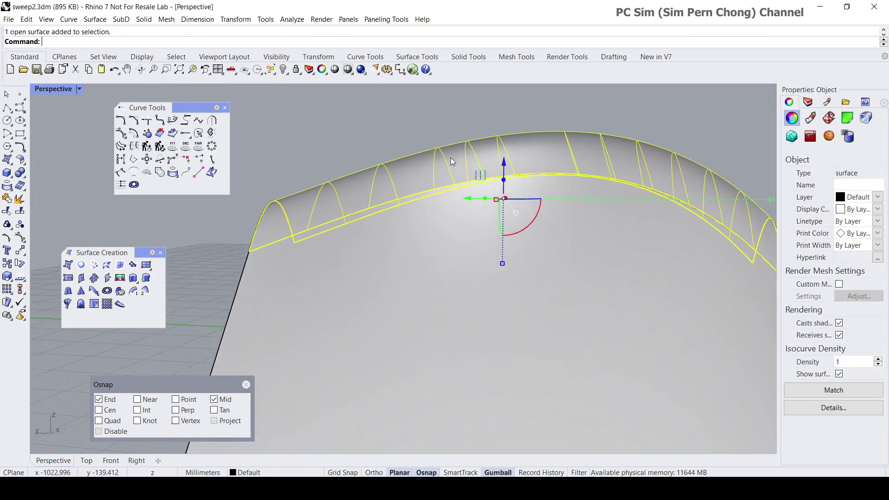
right_drag(655, 168, 544, 174)
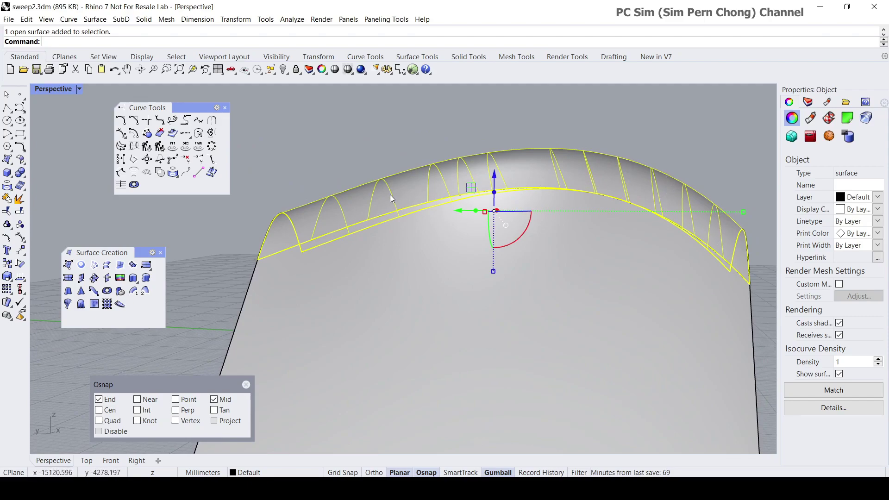
right_drag(421, 221, 336, 235)
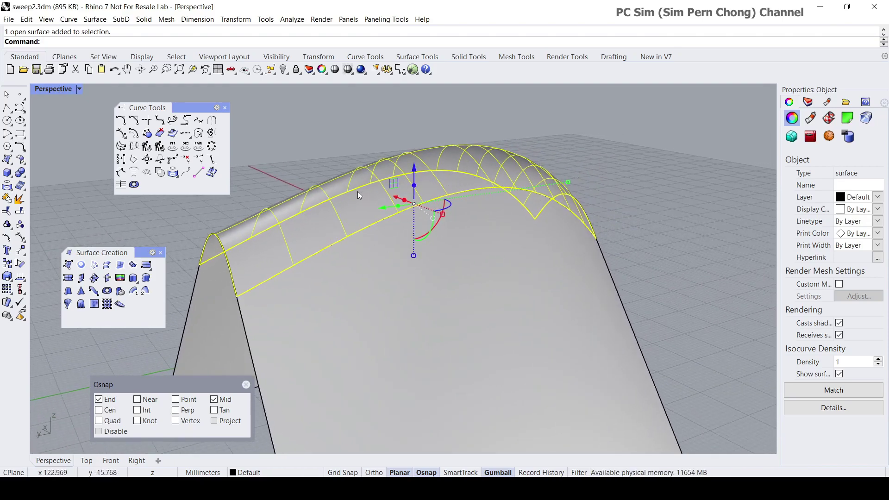
right_drag(524, 176, 549, 183)
right_drag(505, 212, 434, 186)
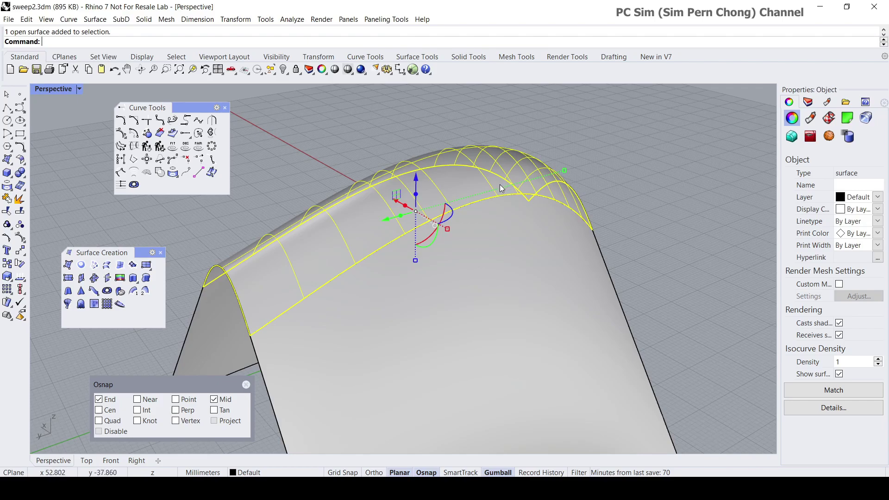
right_drag(499, 185, 496, 191)
right_drag(487, 235, 485, 225)
scroll(485, 224, up, 3)
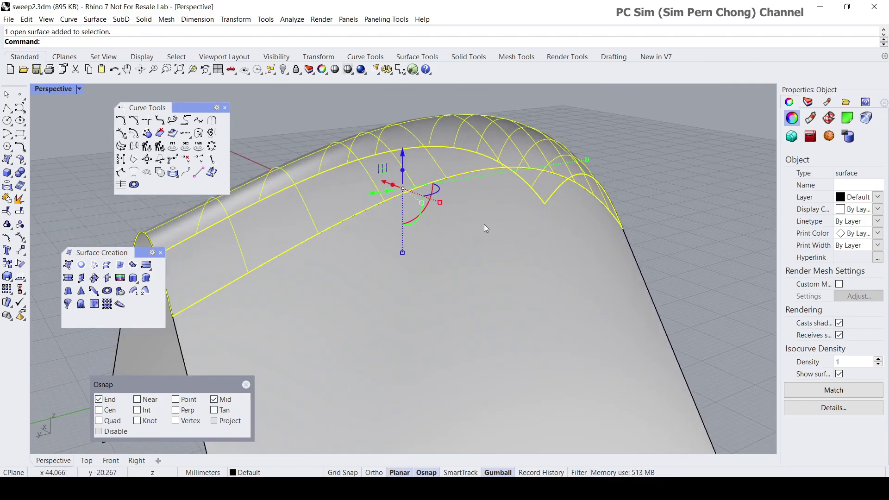
Step: Delete the swept surface while keeping the two blend curves and the two original surfaces
key(Delete)
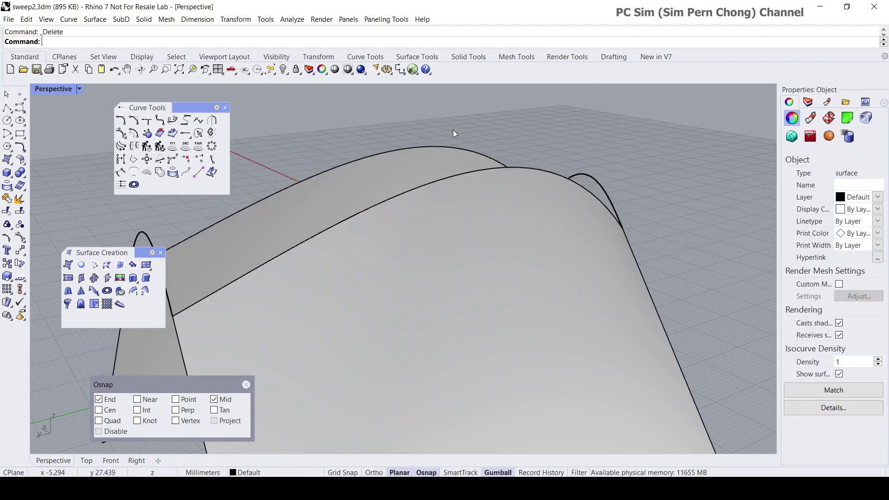
right_drag(453, 129, 465, 169)
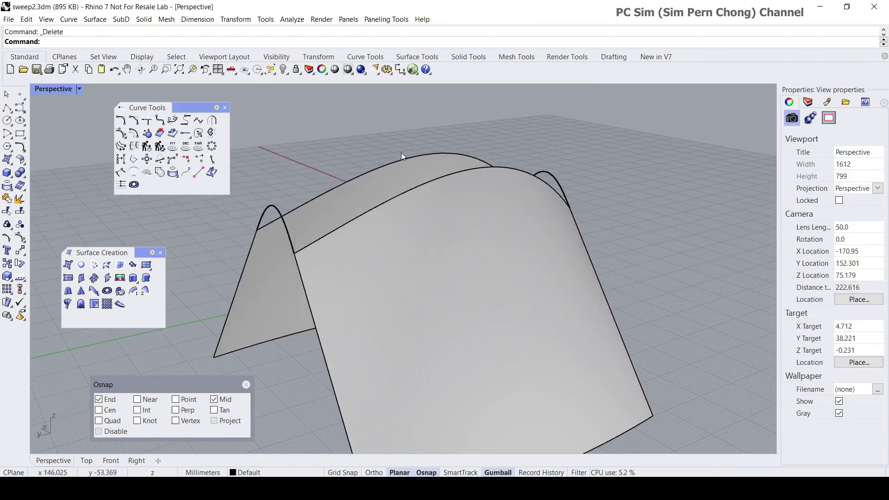
right_drag(470, 245, 497, 267)
right_drag(473, 240, 482, 211)
right_drag(322, 259, 322, 335)
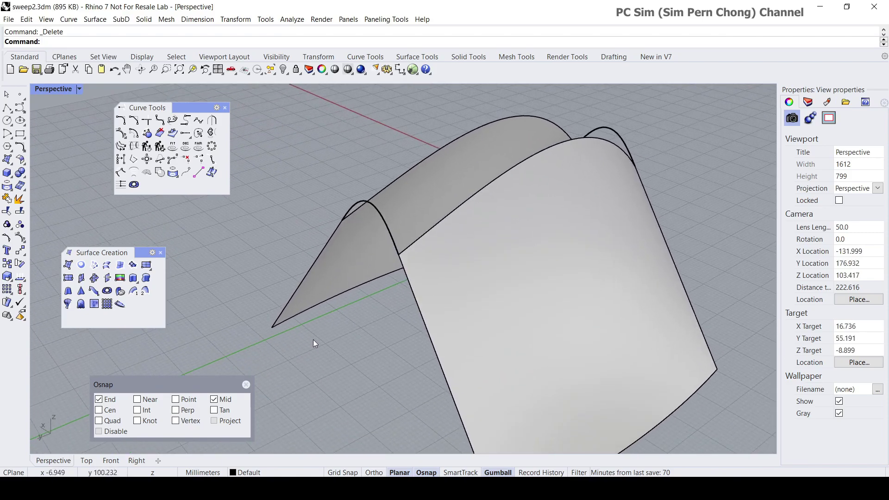
Step: Extract a U-direction isocurve from the first original surface at the midpoint of its upper edge
drag(204, 387, 268, 372)
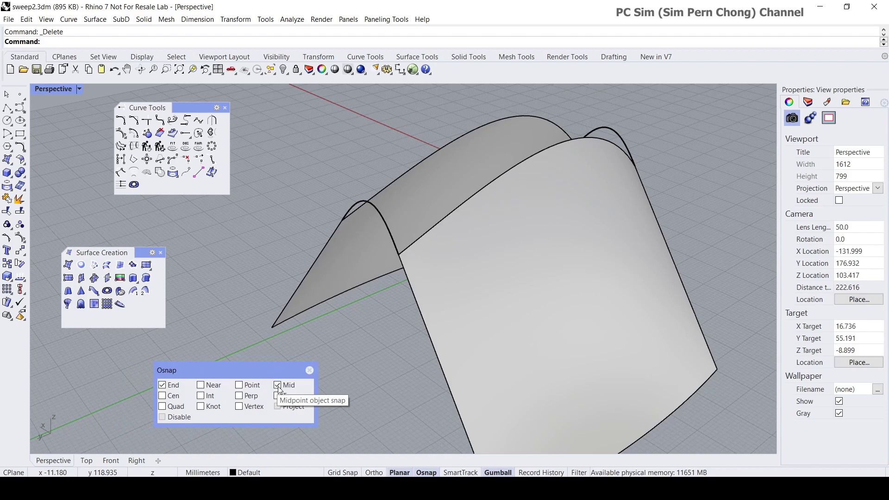
click(68, 19)
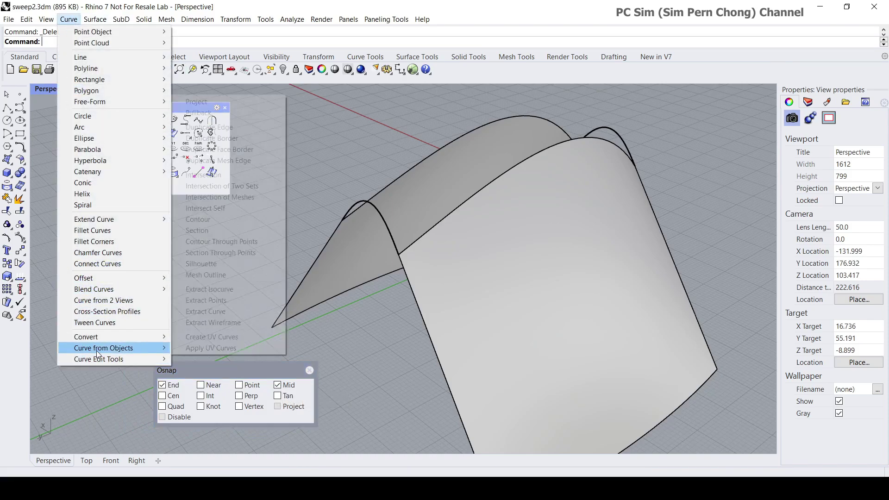
mouse_move(97, 348)
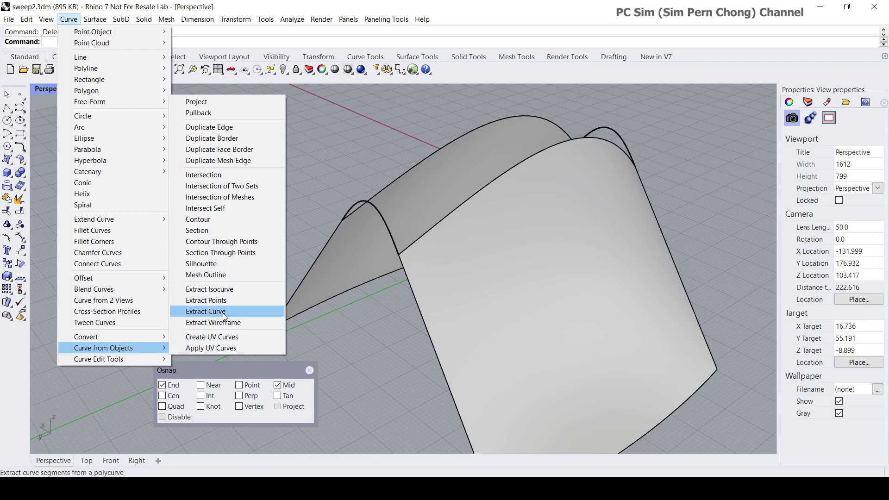
click(224, 289)
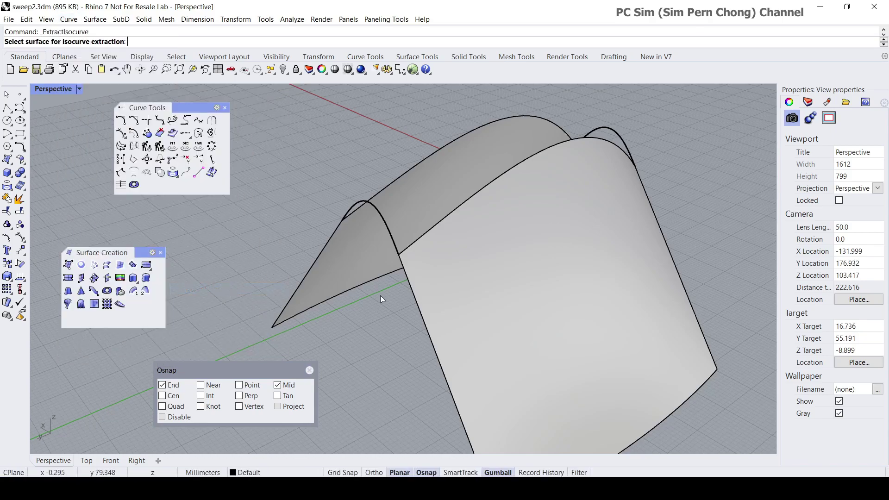
click(468, 281)
right_drag(548, 266, 500, 291)
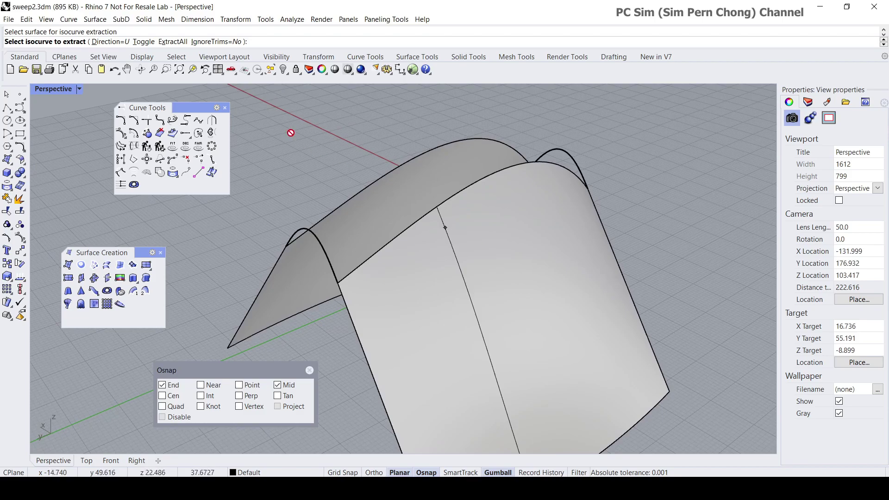
click(143, 41)
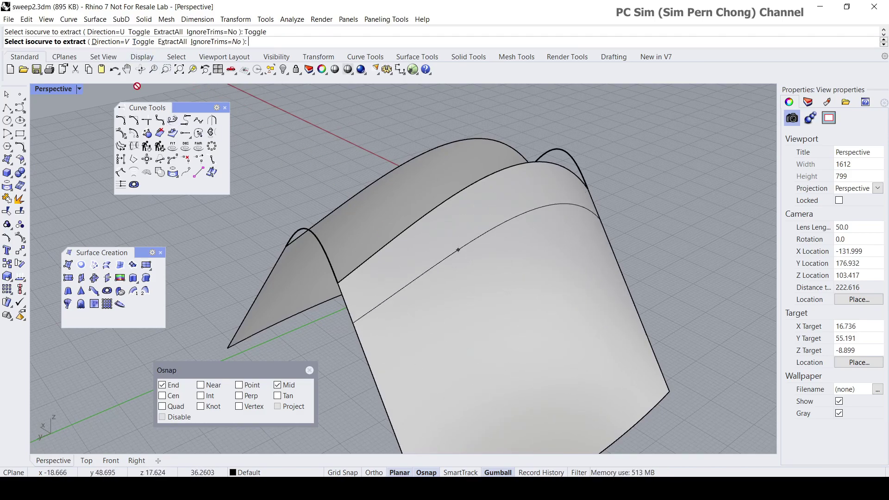
click(144, 42)
right_drag(465, 265, 427, 262)
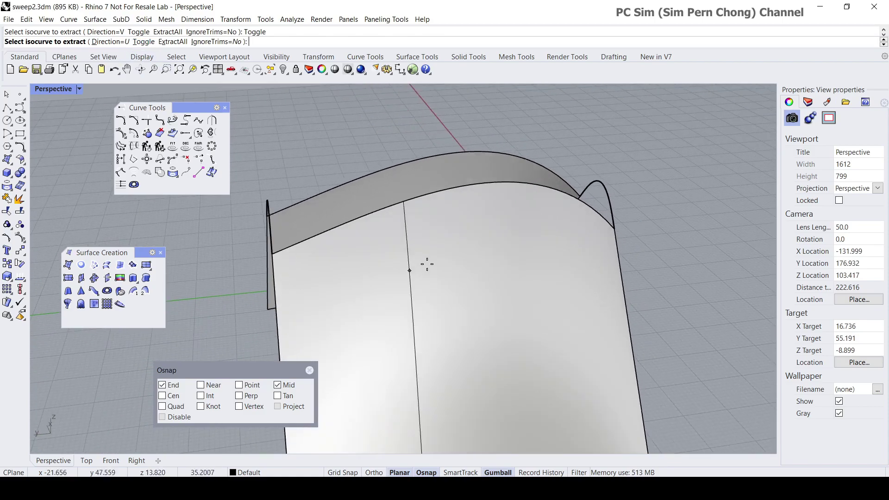
click(459, 188)
right_drag(505, 234, 458, 192)
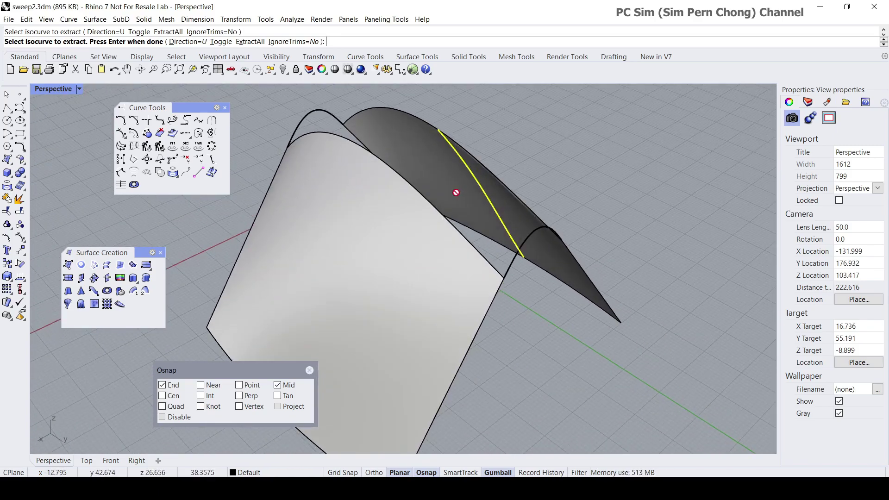
right_click(446, 200)
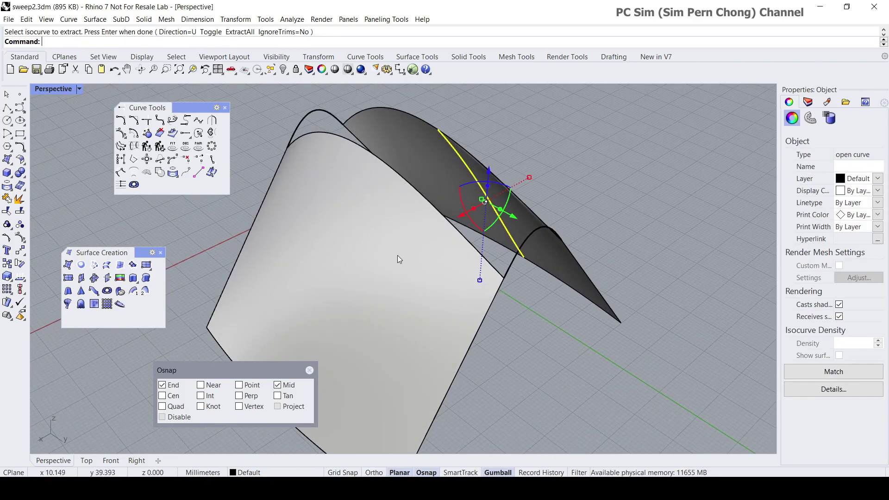
Step: Extract a matching U-direction isocurve from the opposite surface at its upper edge's midpoint
right_click(429, 290)
click(430, 290)
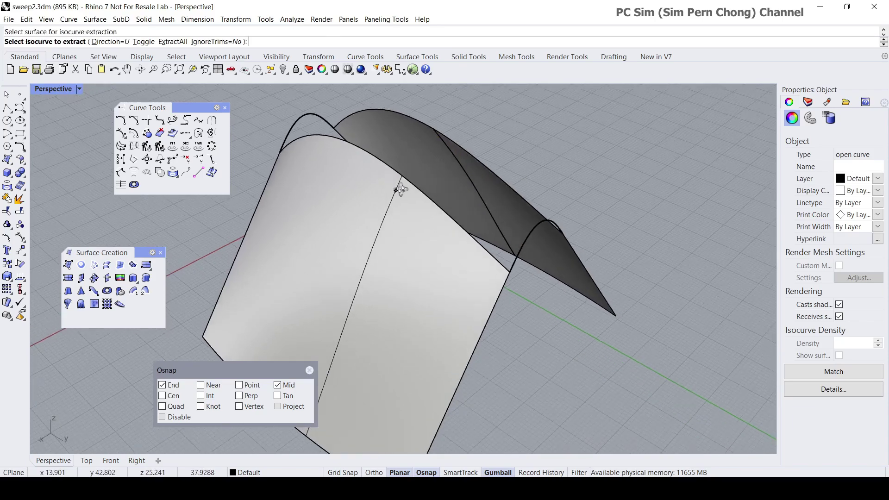
right_drag(403, 193, 452, 170)
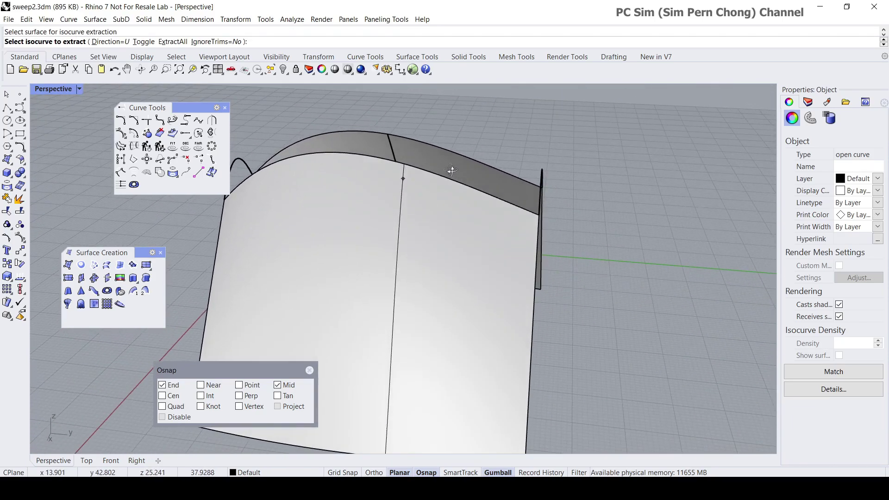
click(371, 156)
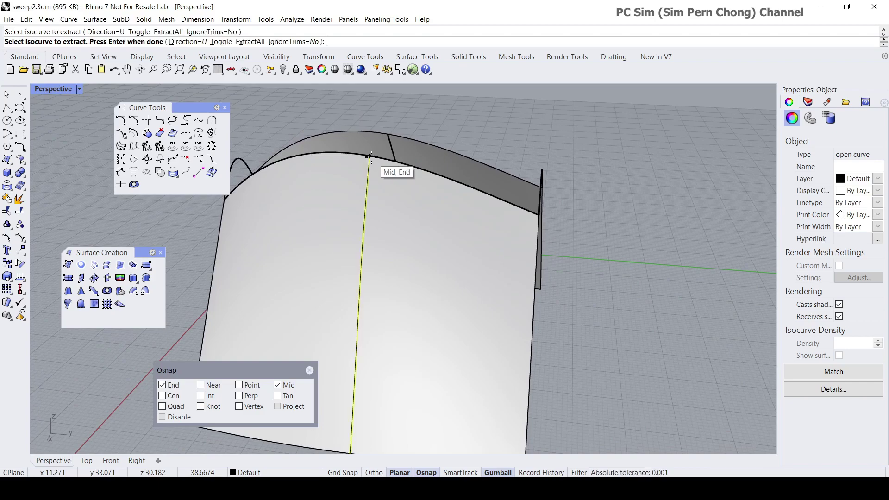
key(Return)
key(Escape)
right_drag(501, 218, 408, 227)
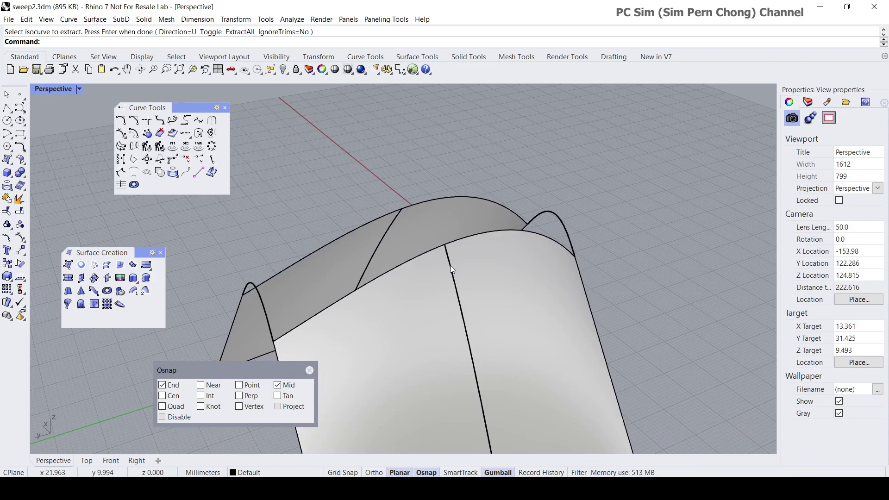
click(398, 221)
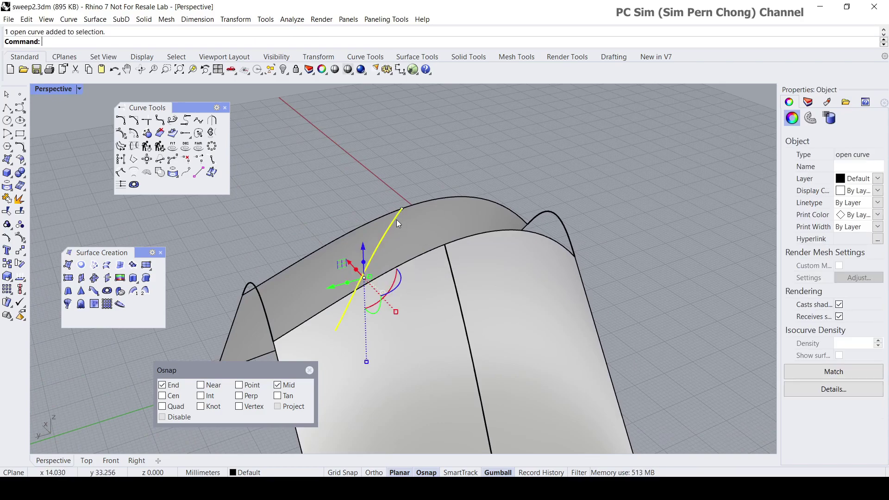
click(448, 259)
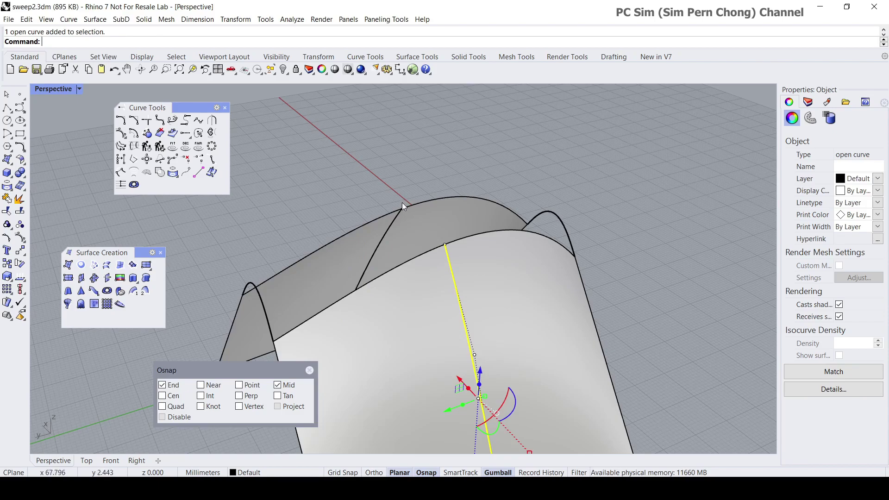
key(Escape)
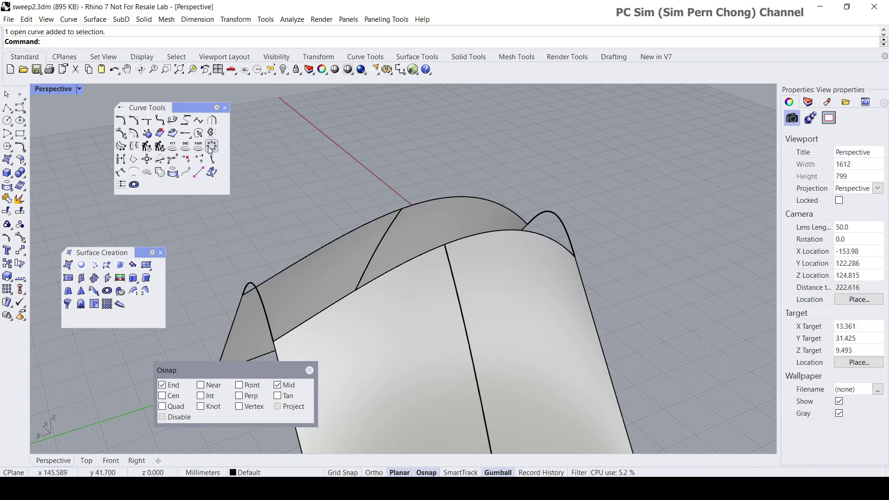
Step: Create an adjustable blend curve across the gap between the two extracted isocurves with Curvature continuity at both ends
click(173, 120)
right_drag(360, 204, 404, 223)
right_drag(474, 239, 405, 246)
click(493, 250)
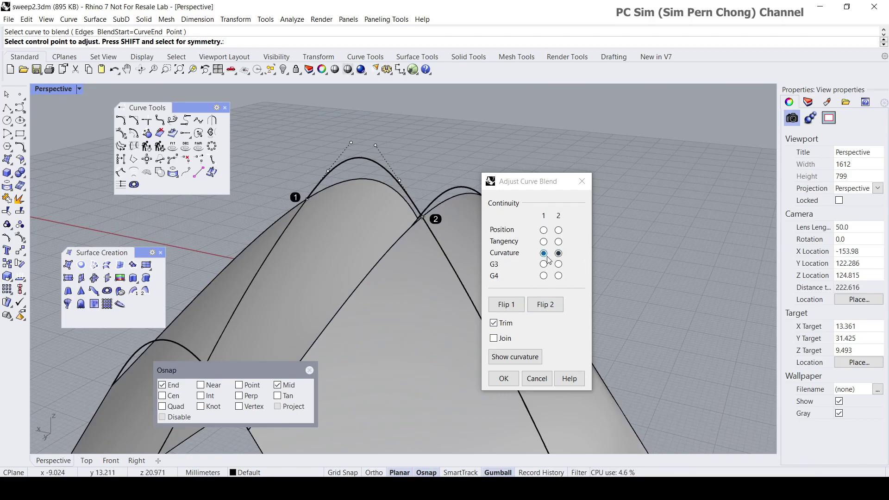
click(511, 380)
right_drag(444, 297, 454, 221)
scroll(396, 236, up, 2)
drag(280, 373, 192, 392)
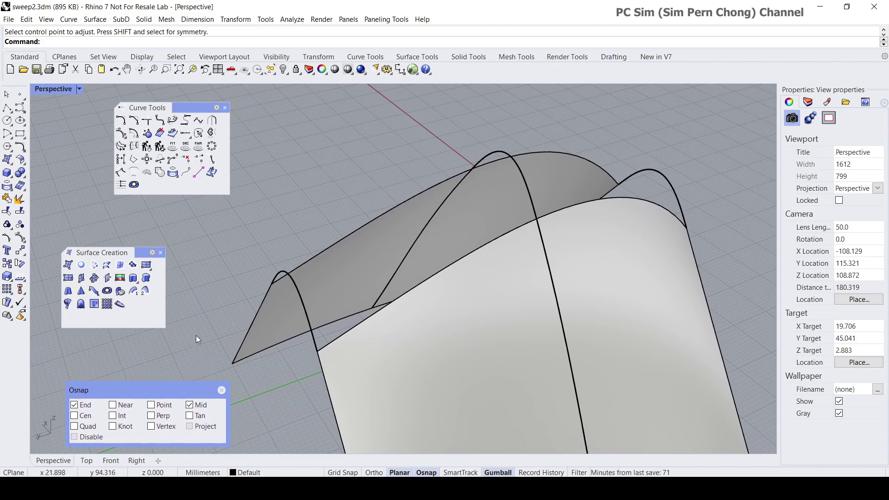
Step: Sweep the three blend curves along the two facing surface edges with Curvature continuity on rails A and B
click(146, 291)
click(349, 338)
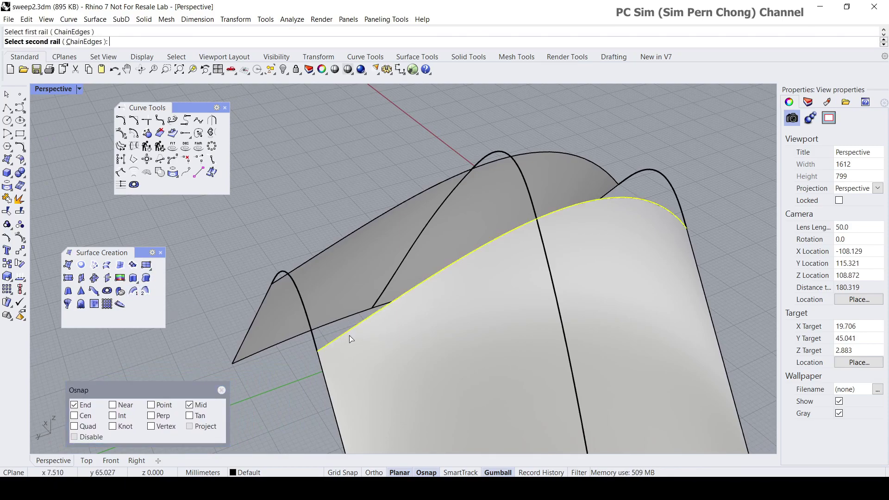
click(303, 268)
right_drag(303, 268, 364, 269)
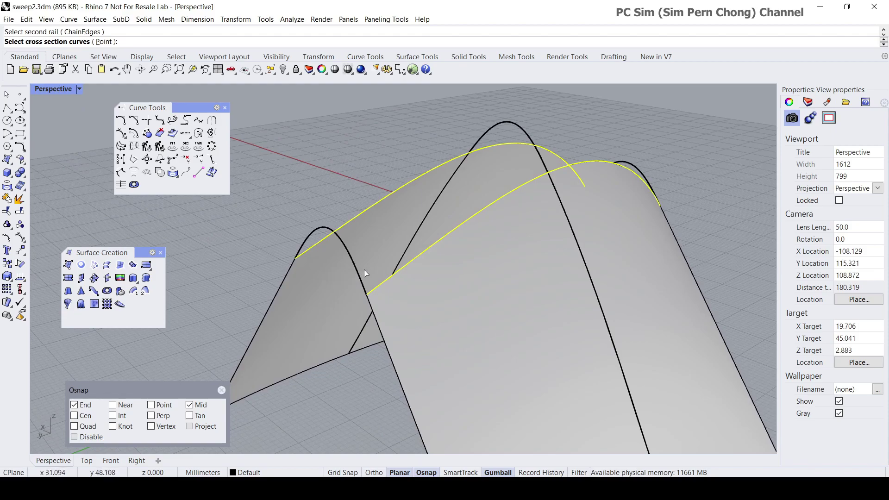
click(363, 273)
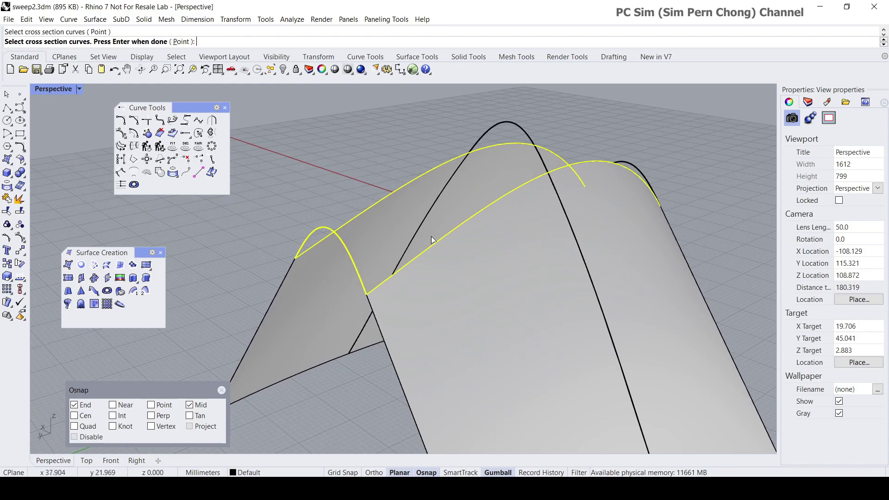
click(543, 165)
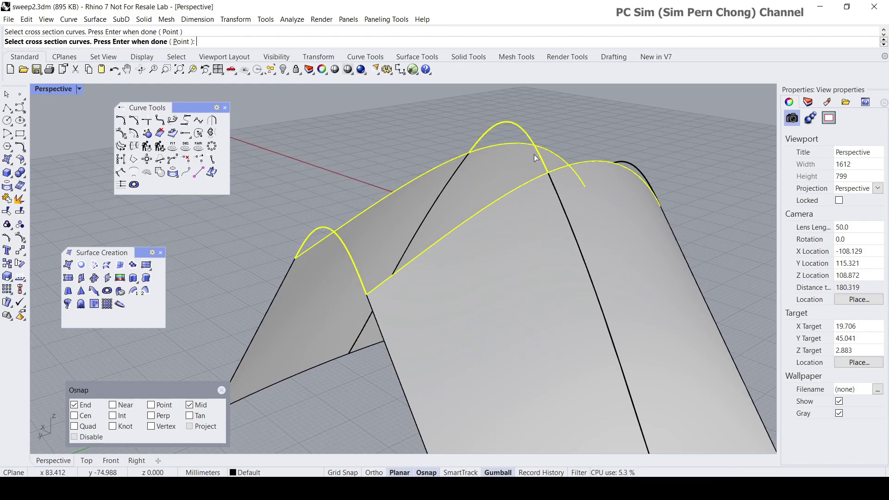
right_drag(641, 163, 675, 195)
click(677, 197)
right_click(696, 210)
right_drag(459, 266, 364, 304)
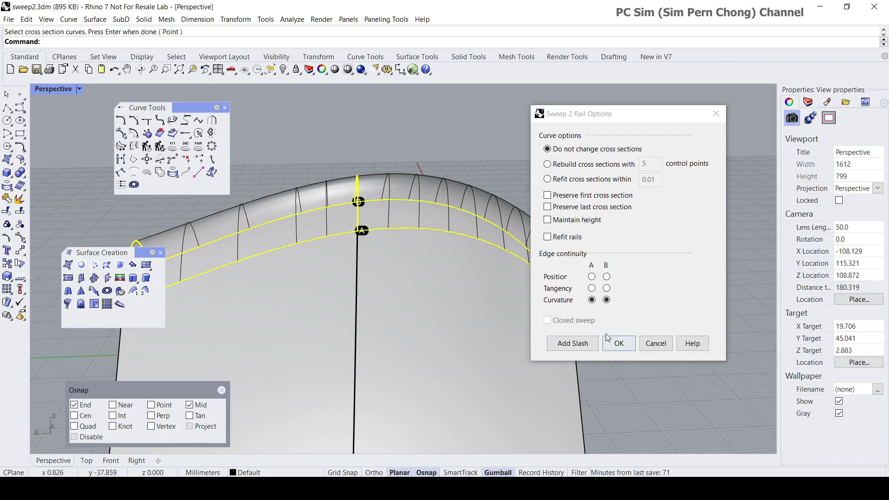
click(619, 343)
Step: Select the new swept surface and examine how its isocurves are distributed across the three sections
right_drag(556, 321, 534, 288)
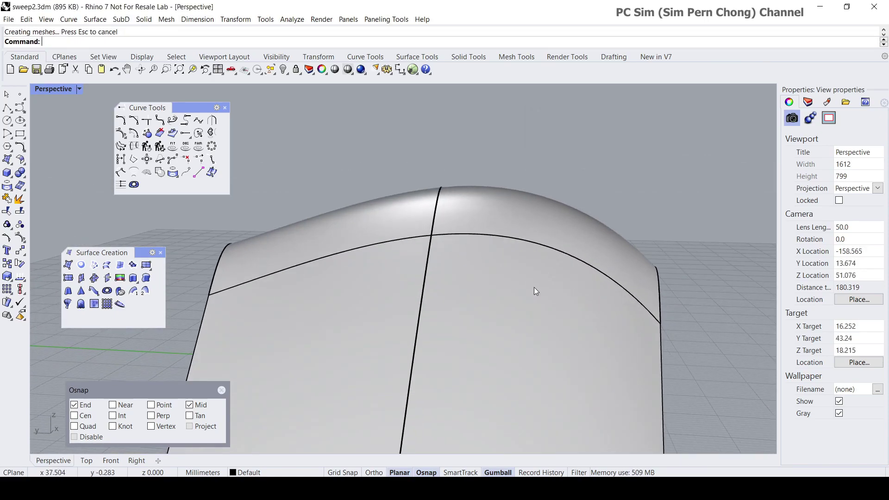
click(499, 221)
right_drag(500, 220, 500, 207)
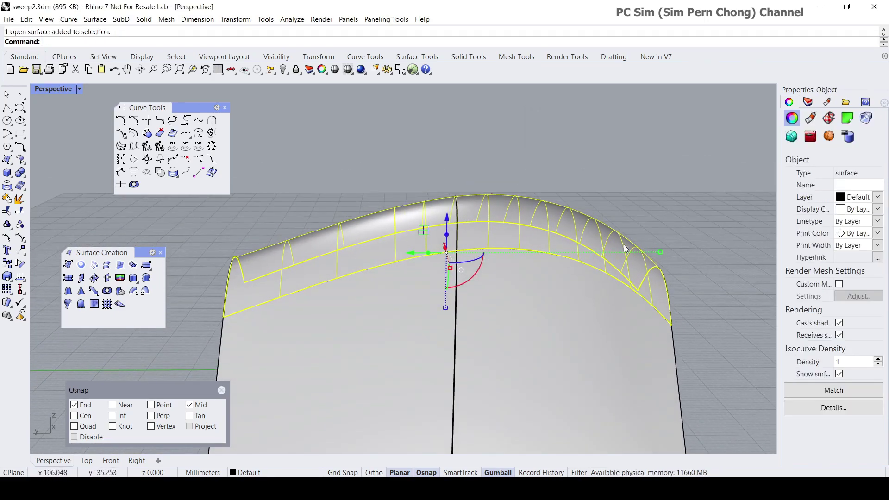
right_drag(305, 254, 450, 284)
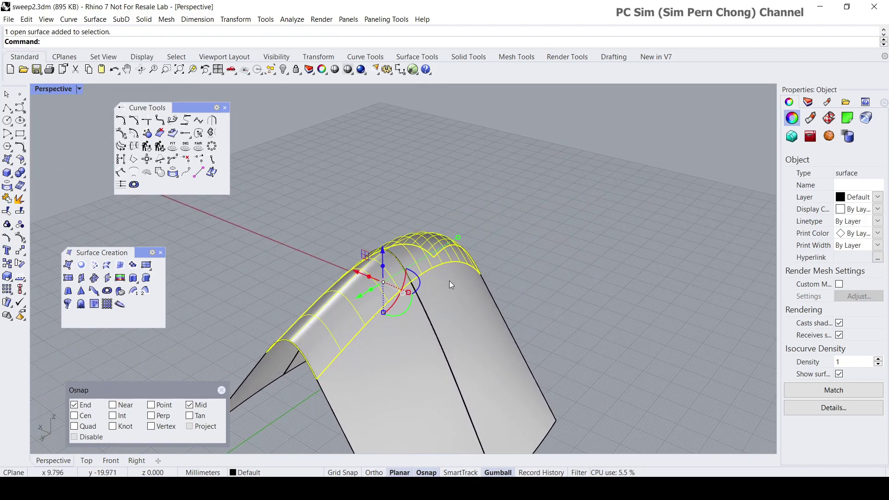
key(Escape)
Step: Show the hidden objects and delete the finished bridging example, keeping the inner ring, outer band and arched profile
scroll(449, 281, down, 4)
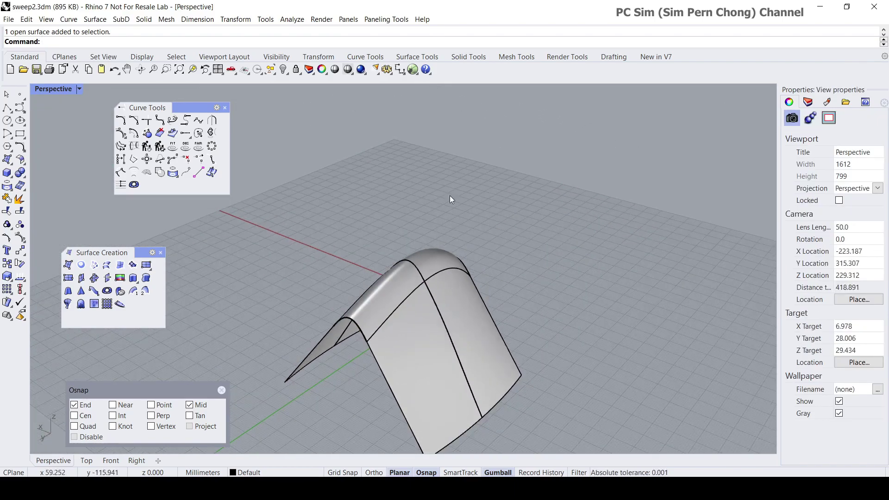
right_click(283, 70)
right_drag(505, 244, 445, 235)
shift+right_drag(611, 346, 523, 273)
drag(325, 208, 521, 434)
key(Delete)
right_drag(521, 435, 447, 304)
right_drag(474, 258, 465, 290)
scroll(473, 301, up, 5)
scroll(473, 301, down, 5)
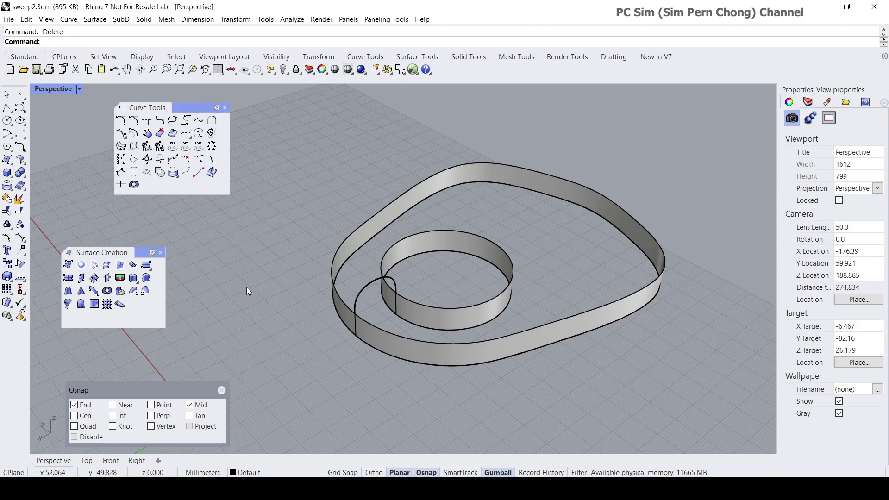
Step: Start a two-rail sweep of the arched profile along the upper edges of the inner ring and the outer band
click(225, 108)
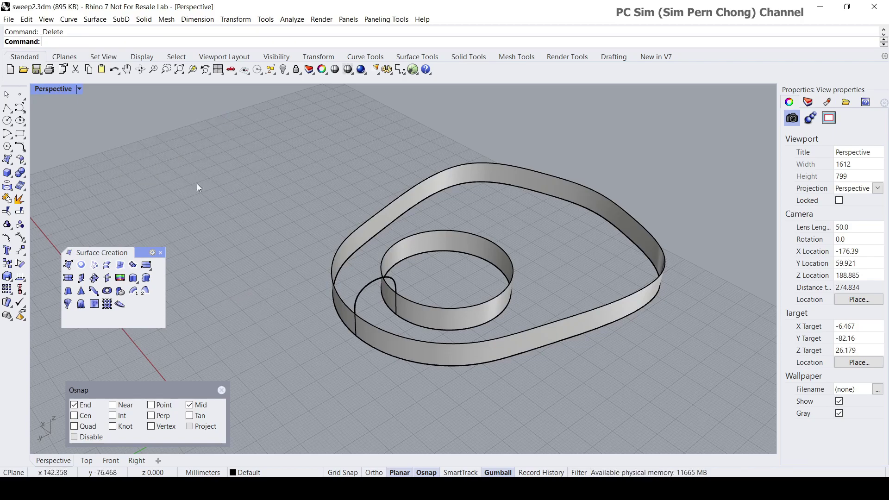
drag(142, 256, 180, 172)
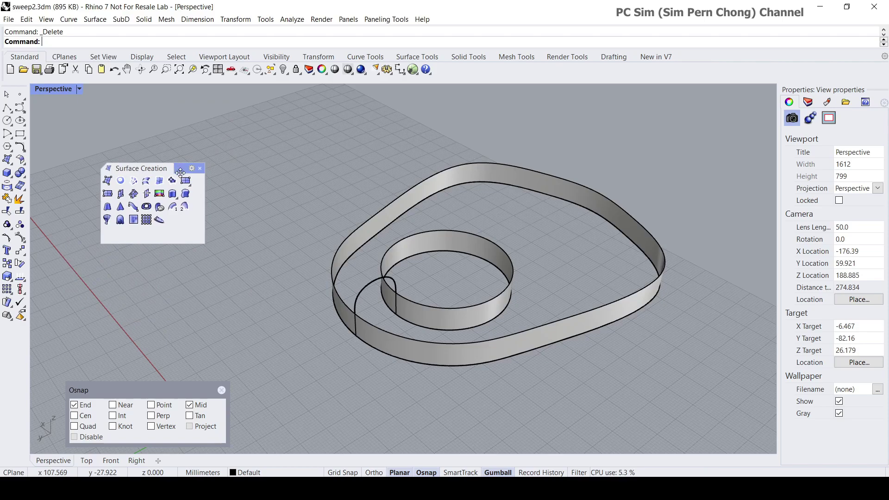
click(184, 207)
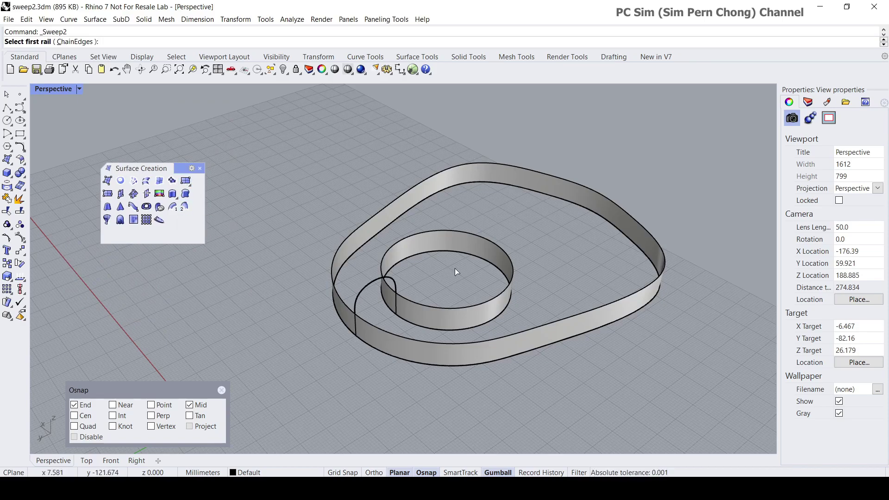
scroll(455, 268, up, 3)
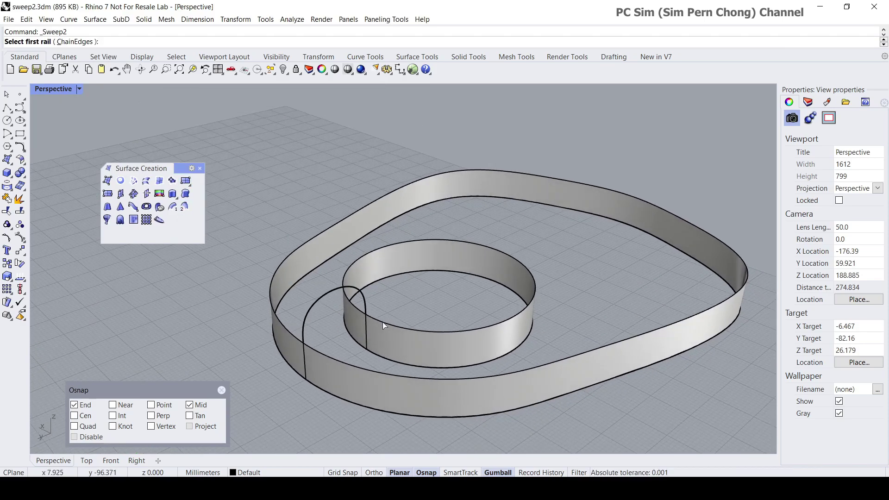
click(382, 324)
click(317, 351)
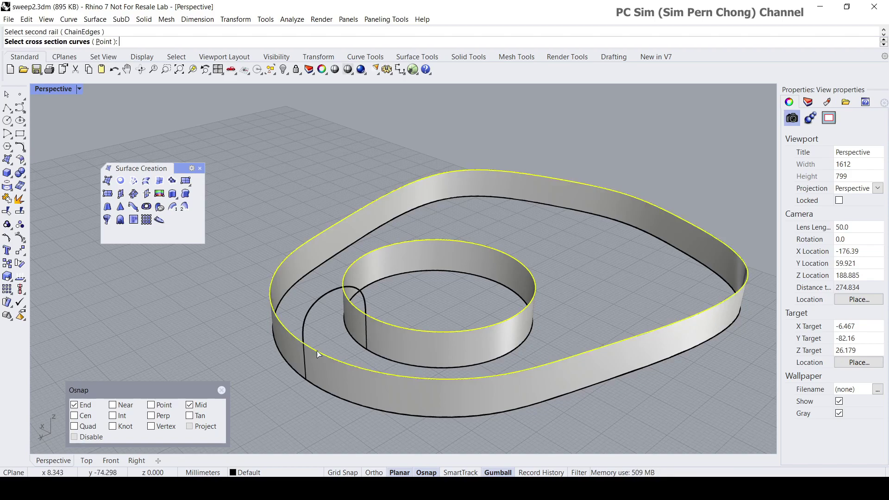
right_drag(349, 349, 325, 329)
click(302, 326)
key(Return)
Step: Inspect the sweep preview's height around the ring and turn on Maintain height in the sweep options
right_drag(327, 333, 363, 277)
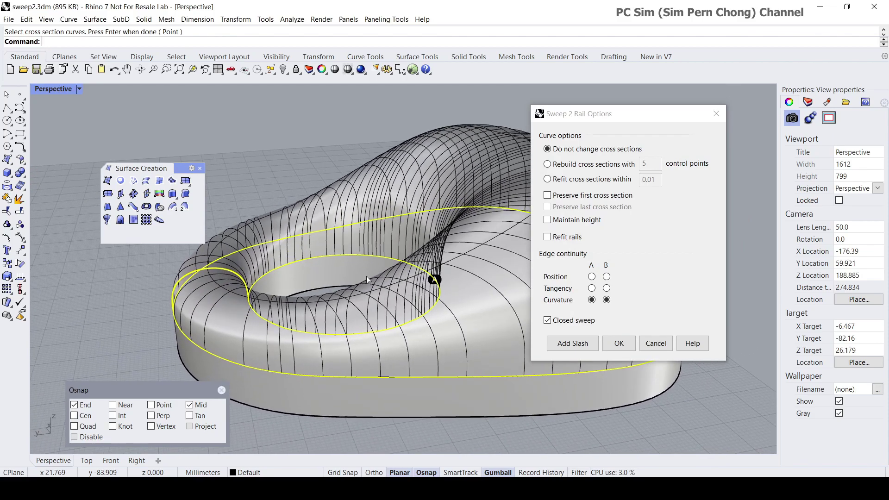
drag(582, 114, 683, 127)
right_drag(479, 228, 427, 251)
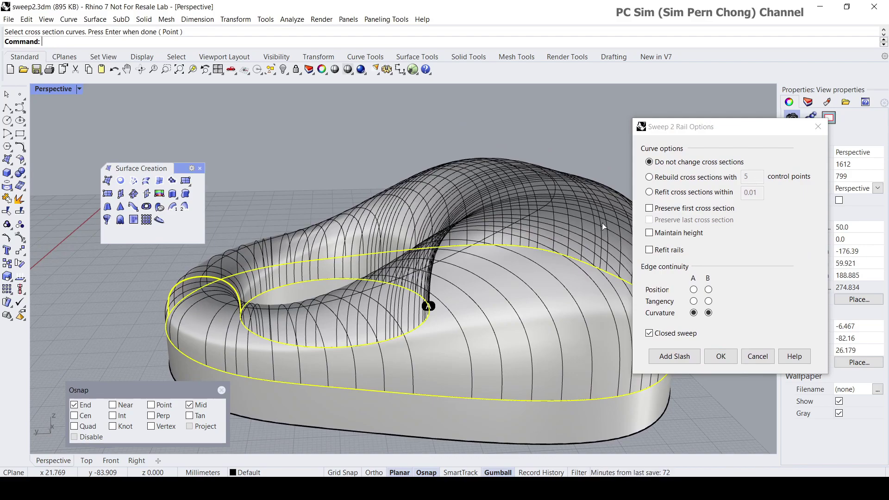
mouse_move(610, 224)
right_down()
mouse_move(456, 246)
mouse_move(489, 246)
mouse_move(507, 221)
right_up()
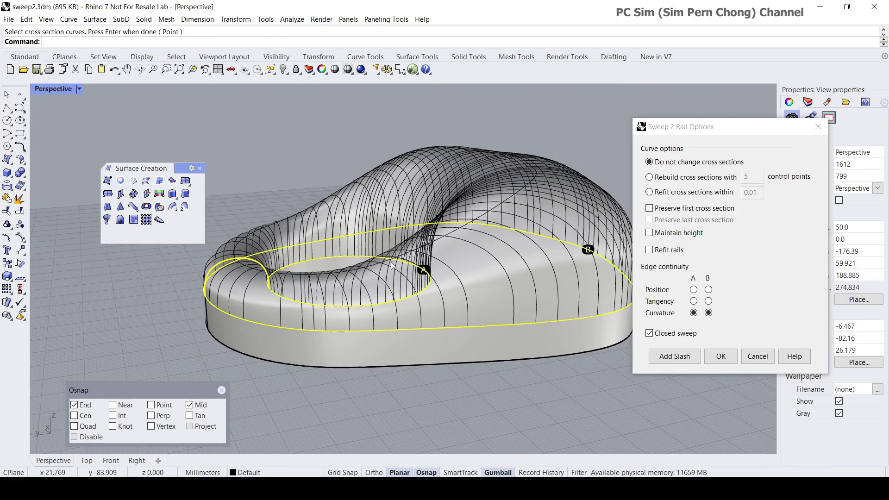
right_drag(376, 274, 353, 252)
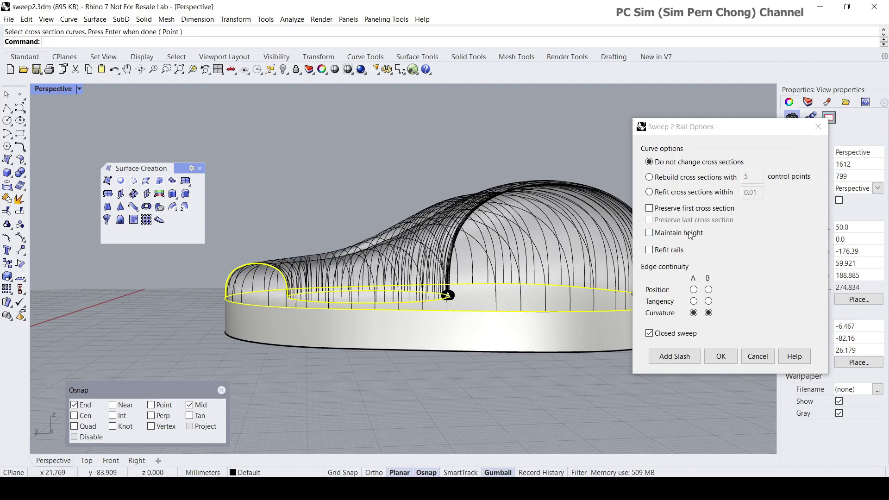
click(650, 233)
click(650, 233)
right_drag(451, 243, 273, 269)
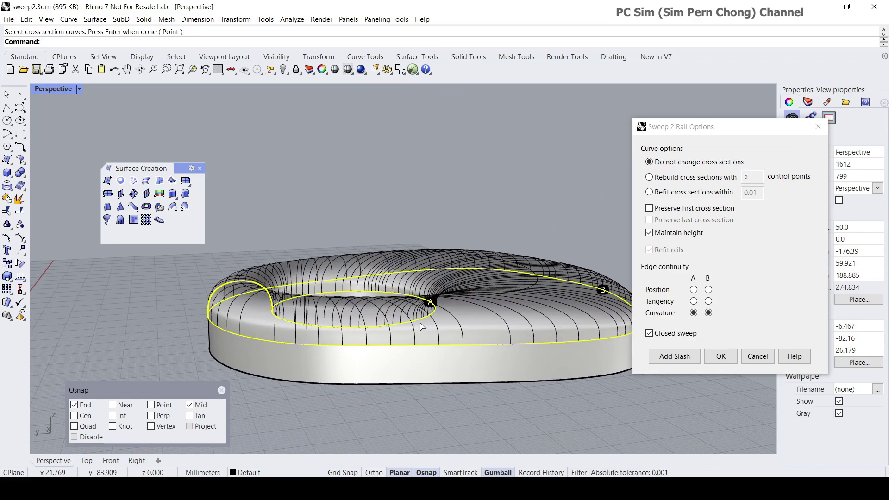
right_drag(327, 253, 301, 270)
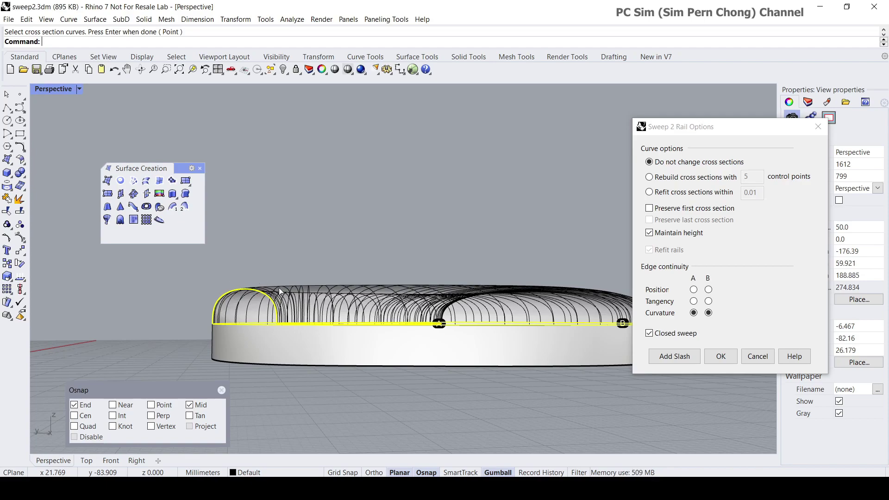
Step: Compare the preview without Maintain height, then create the closed sweep with it enabled and Curvature continuity on rails A and B
click(650, 234)
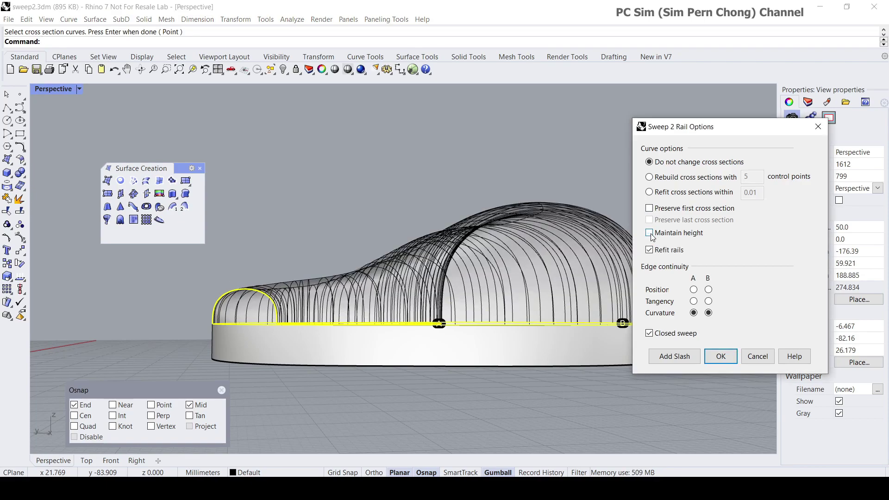
click(651, 234)
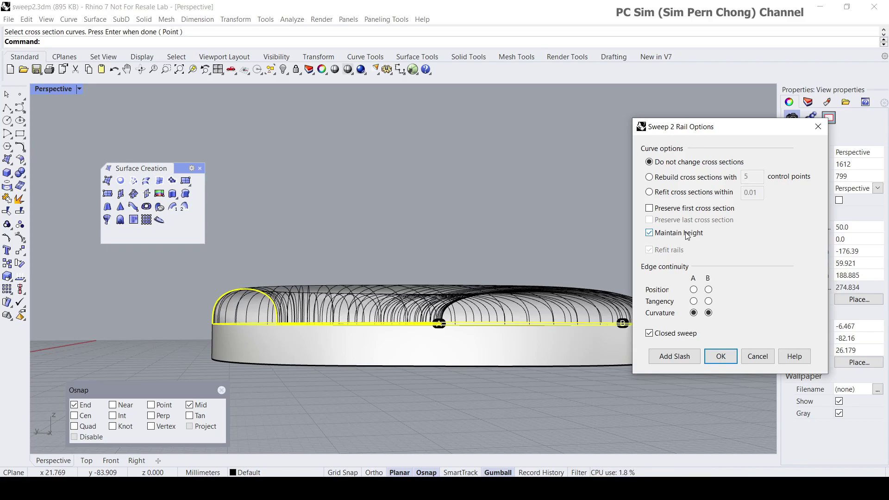
right_drag(582, 234, 521, 268)
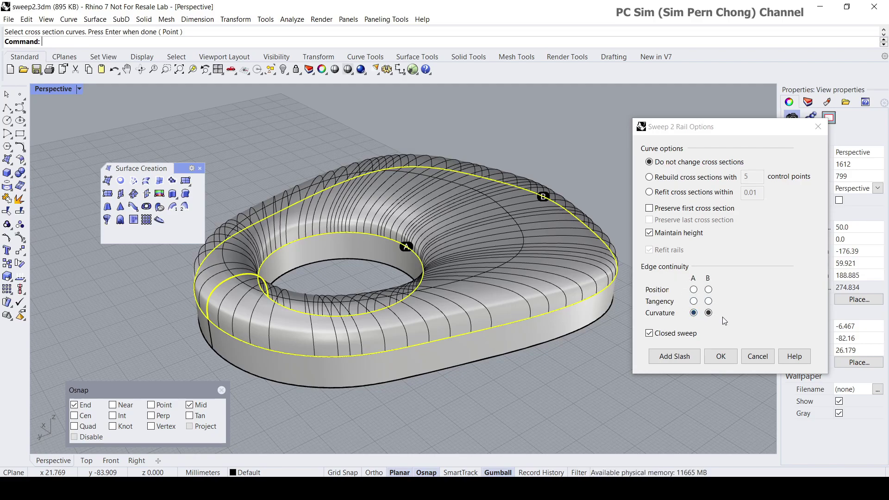
click(720, 358)
Step: Select the new swept surface to examine its isocurves, and inspect the shaded transition around the inner ring and outer band
scroll(537, 320, up, 4)
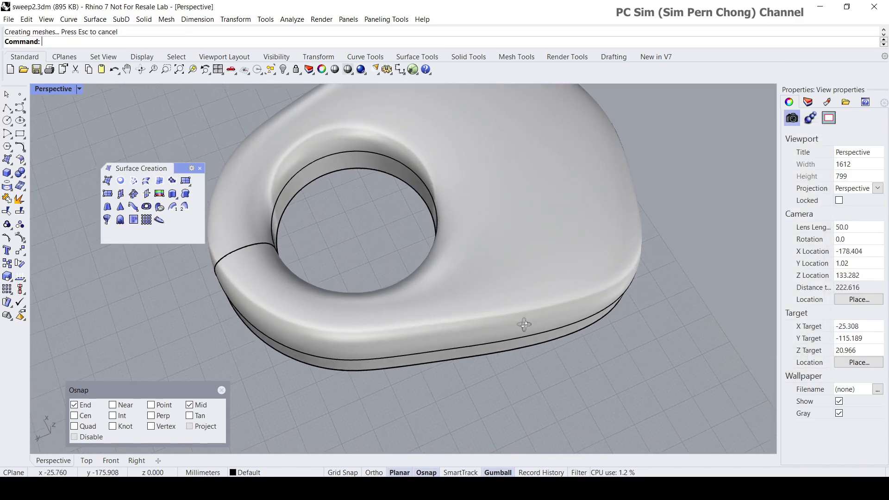
right_drag(511, 341, 551, 284)
click(528, 242)
right_drag(528, 242, 493, 217)
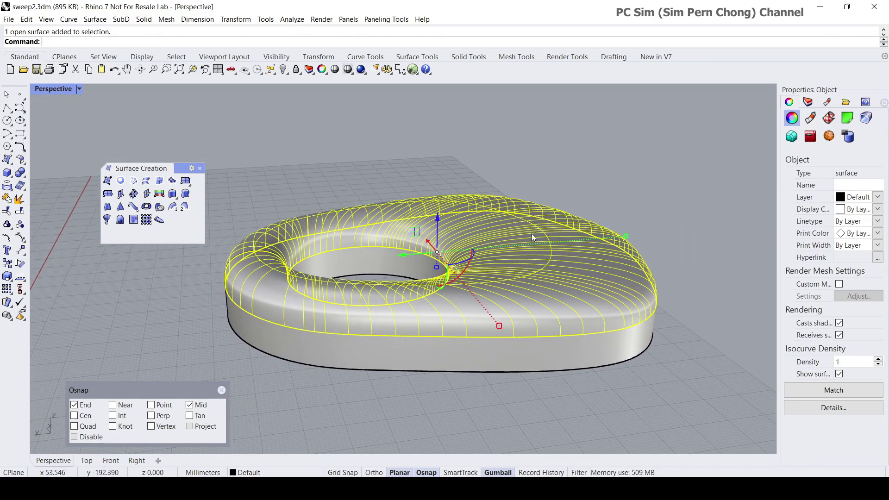
scroll(343, 251, up, 5)
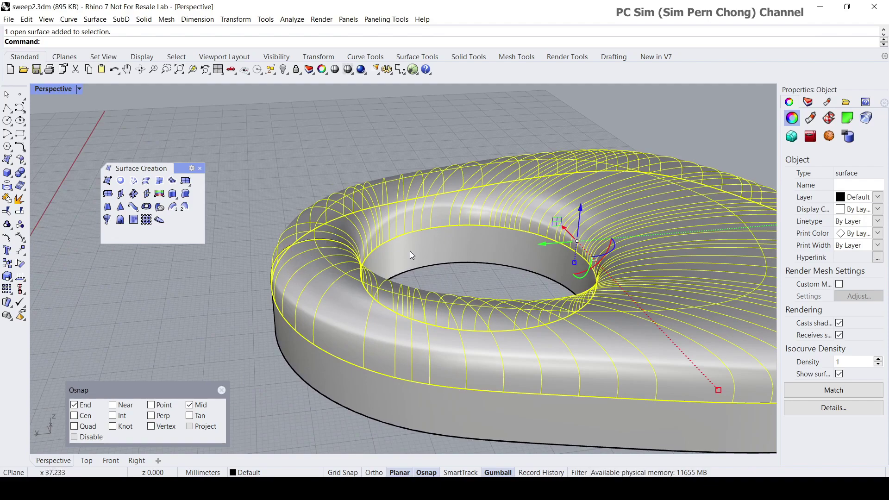
scroll(472, 257, down, 2)
key(Escape)
scroll(471, 254, down, 4)
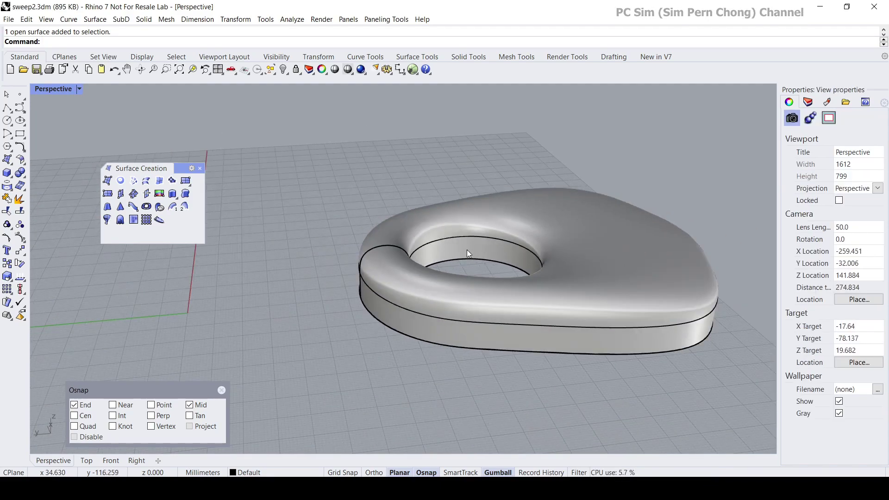
right_drag(467, 249, 518, 255)
scroll(467, 311, up, 6)
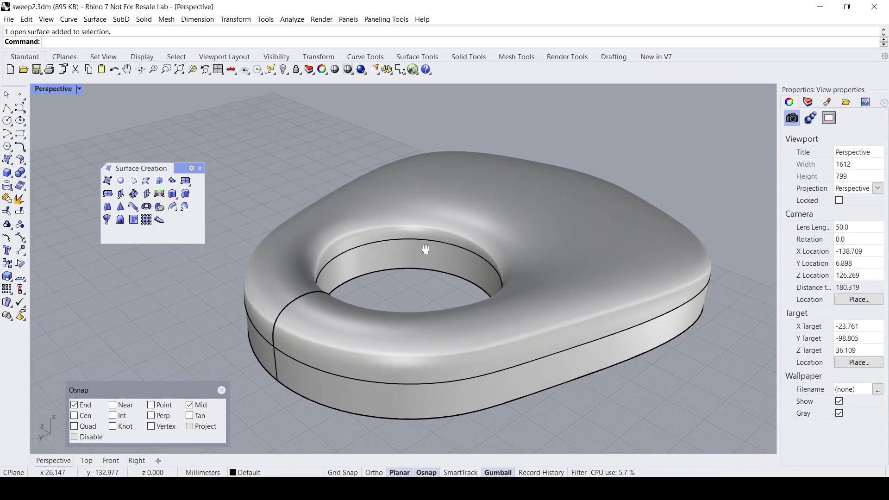